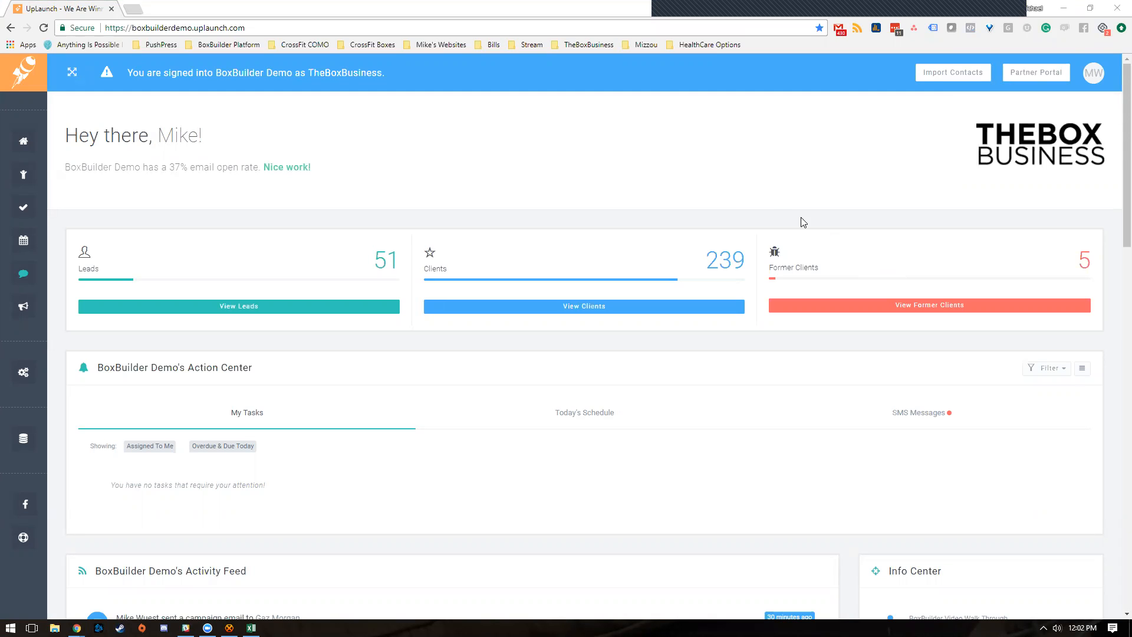
- Expand the sidebar and go to Bulk Messaging > Bulk Email to start a new bulk email
left_click(82, 69)
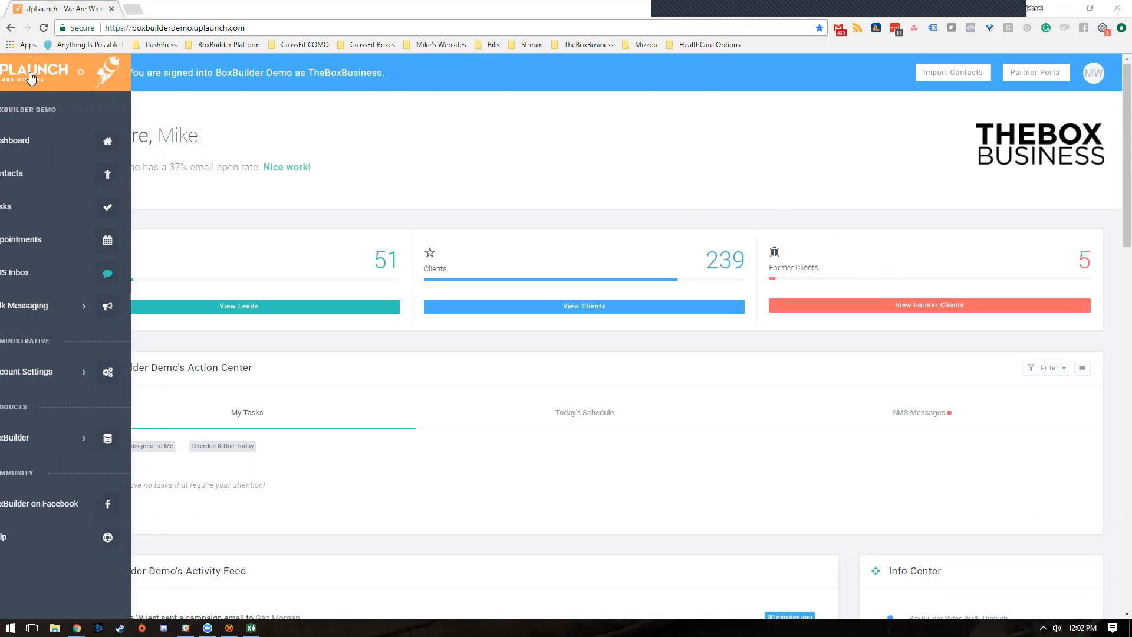
left_click(105, 306)
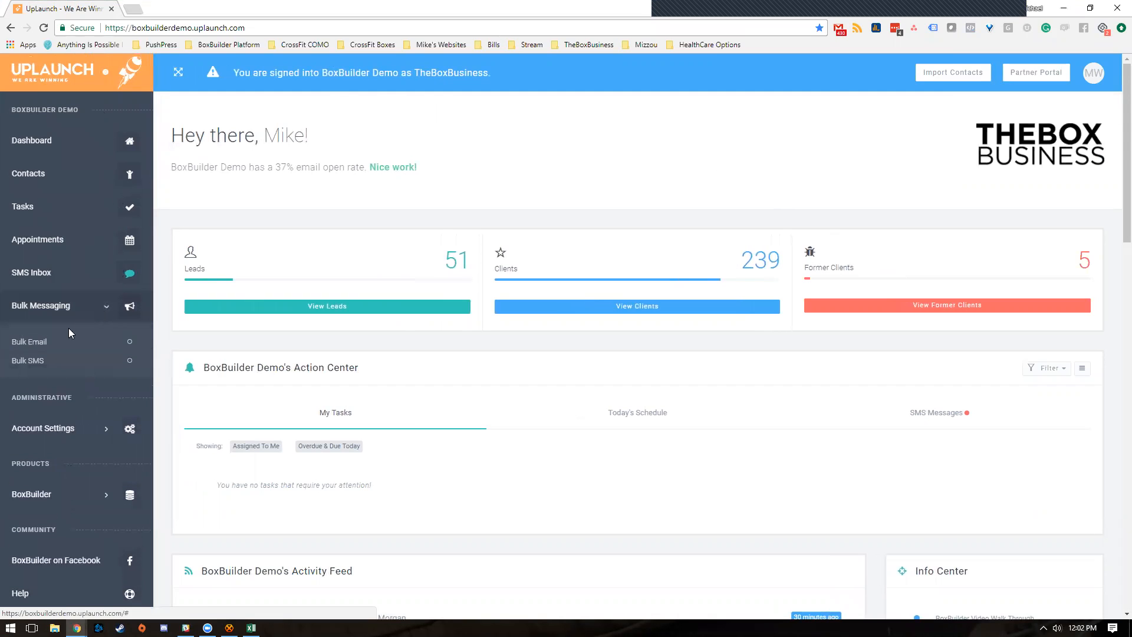
left_click(38, 345)
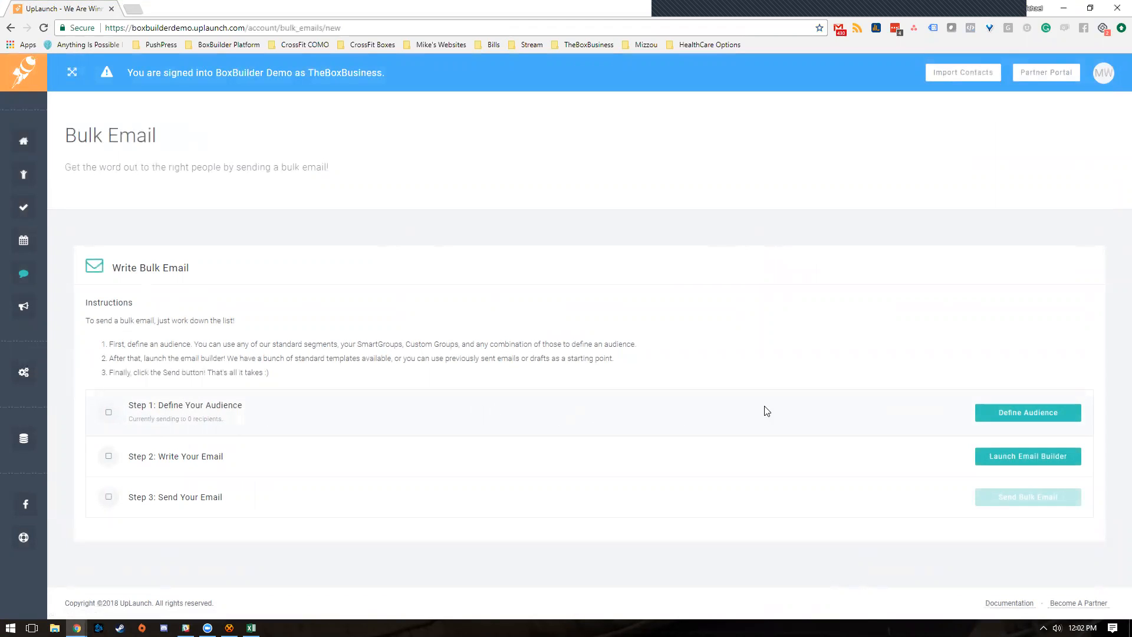
- Drag the Client life cycle stage into the recipient list as a Lifecycle: Client filter group
left_click(1021, 414)
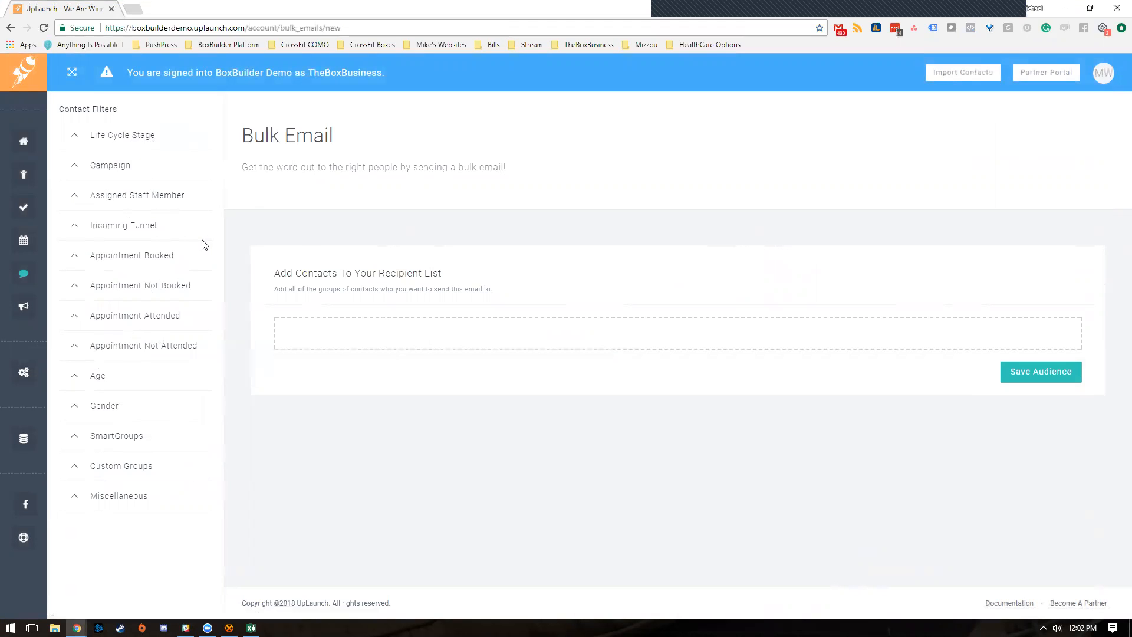
left_click(142, 136)
left_click_drag(95, 200, 409, 331)
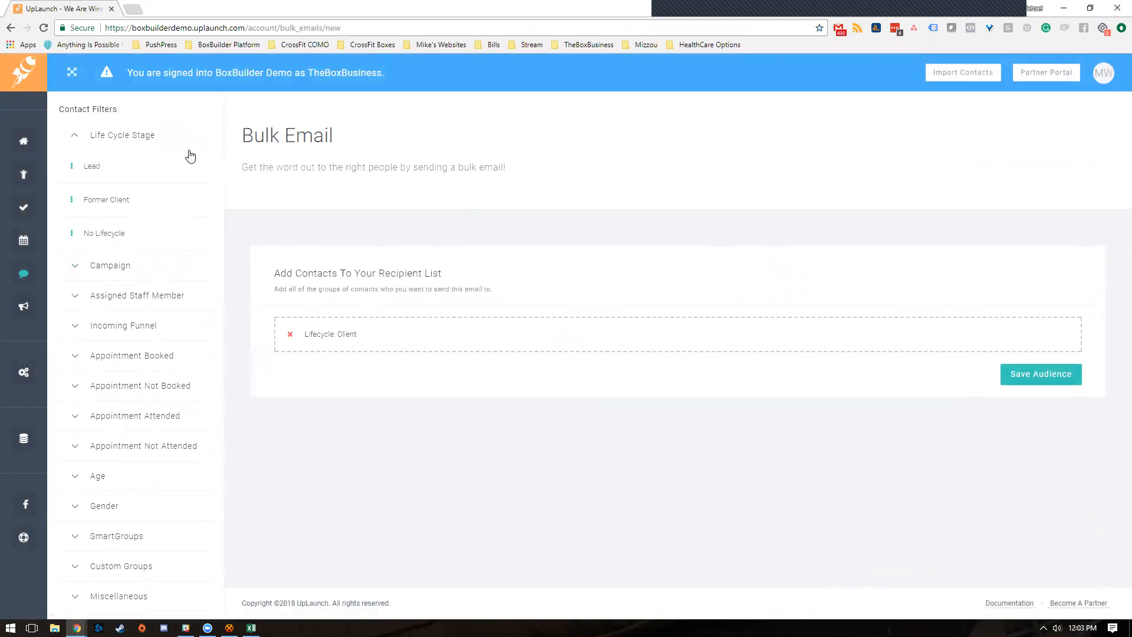
left_click(152, 142)
left_click(124, 168)
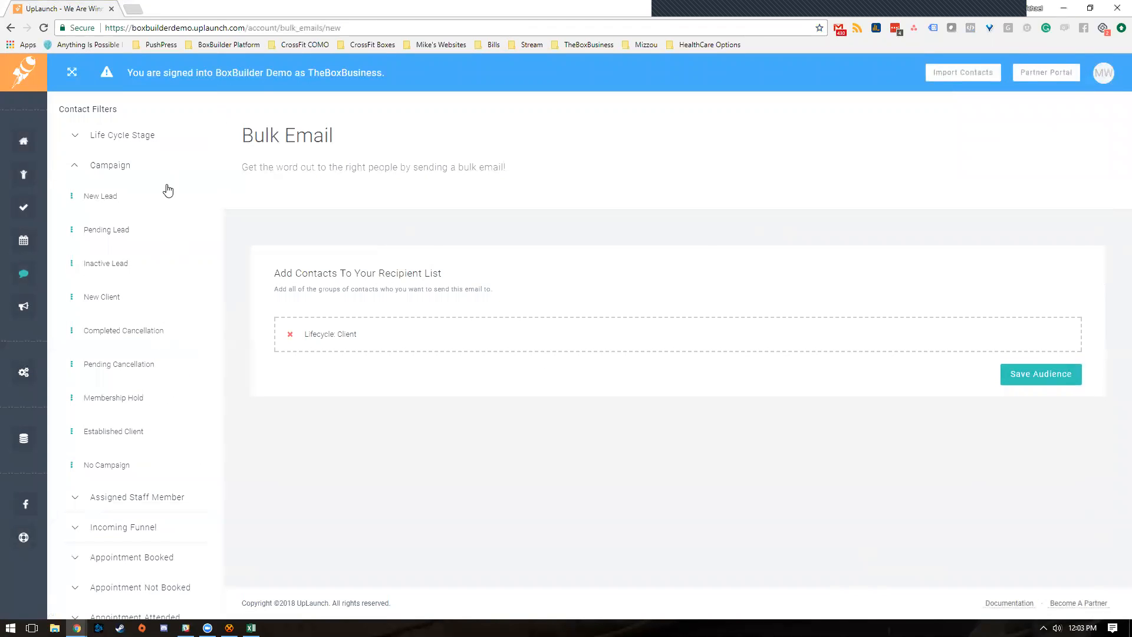
left_click(128, 169)
left_click(159, 200)
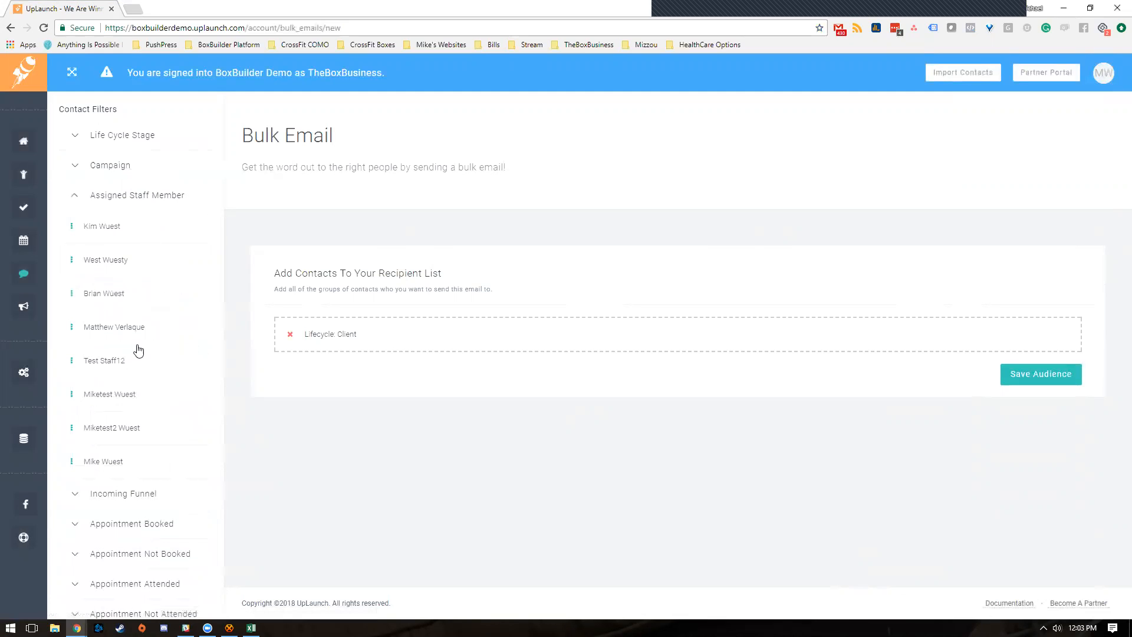
left_click(165, 197)
left_click(167, 224)
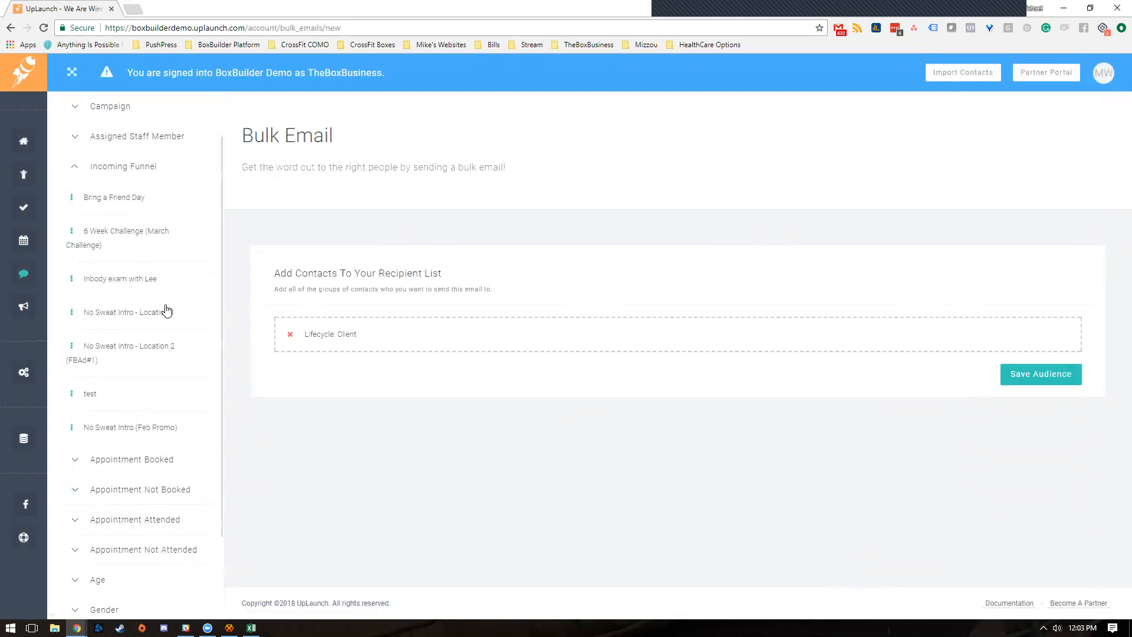
left_click(144, 225)
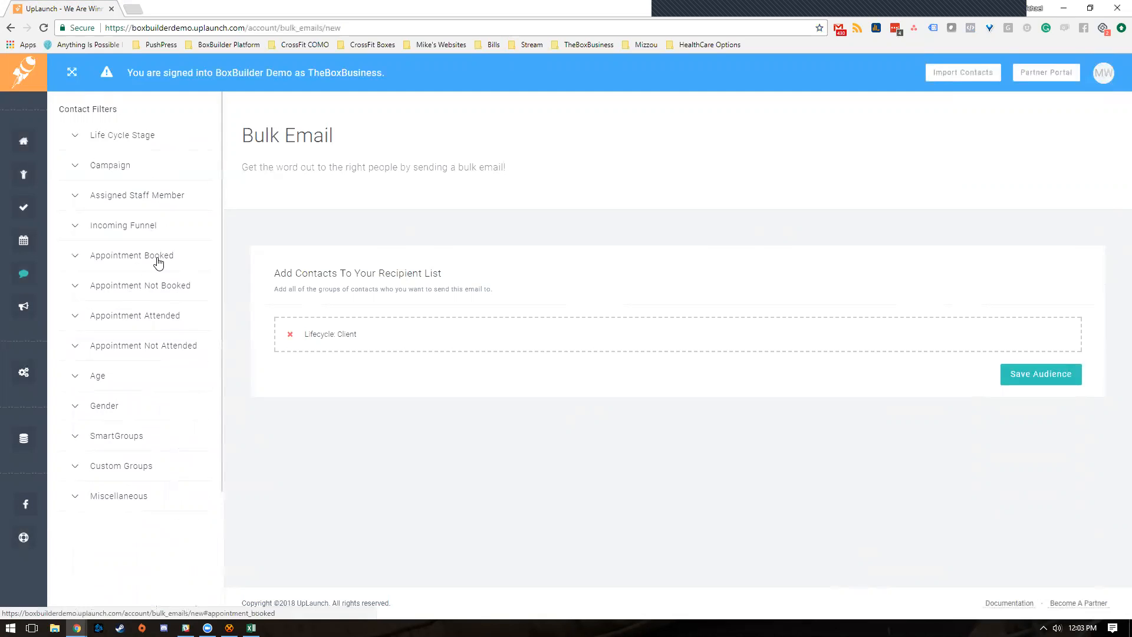
left_click(174, 264)
left_click(173, 260)
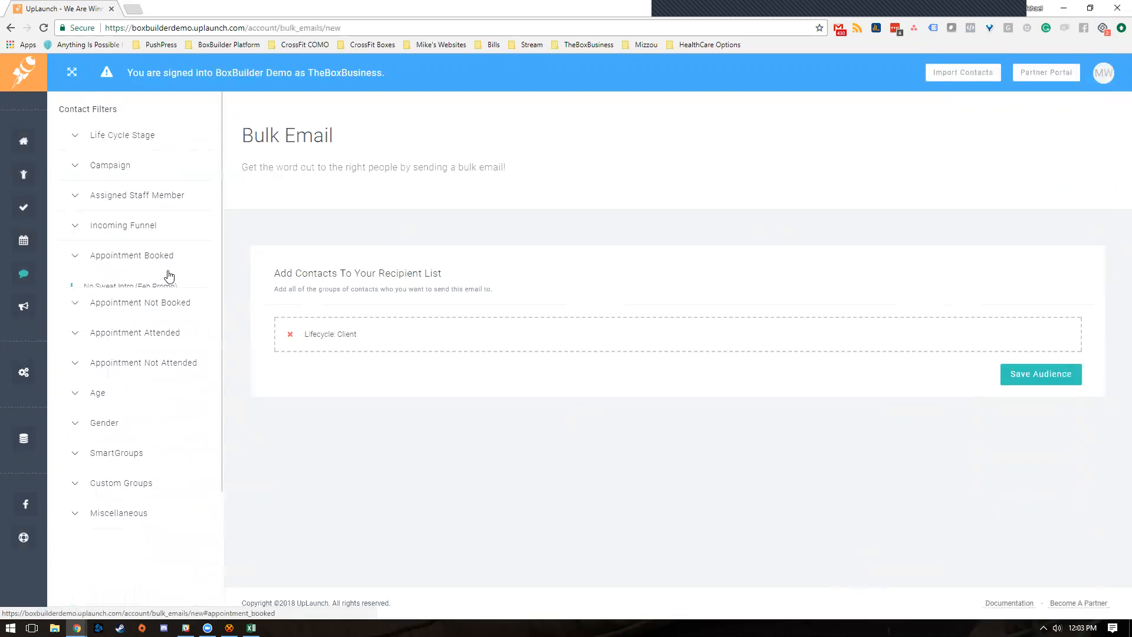
left_click(169, 287)
left_click(177, 290)
left_click(172, 315)
left_click(187, 319)
left_click(183, 347)
left_click(185, 353)
left_click(112, 381)
left_click(139, 380)
left_click(138, 408)
left_click(172, 412)
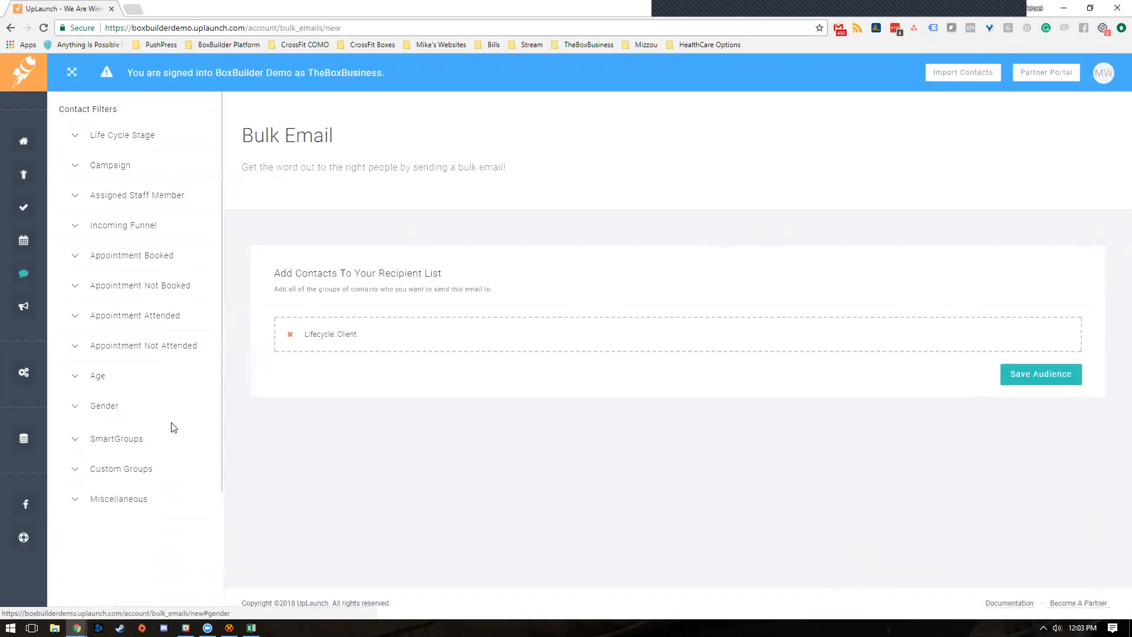
left_click(170, 440)
scroll(183, 430, "down", 2)
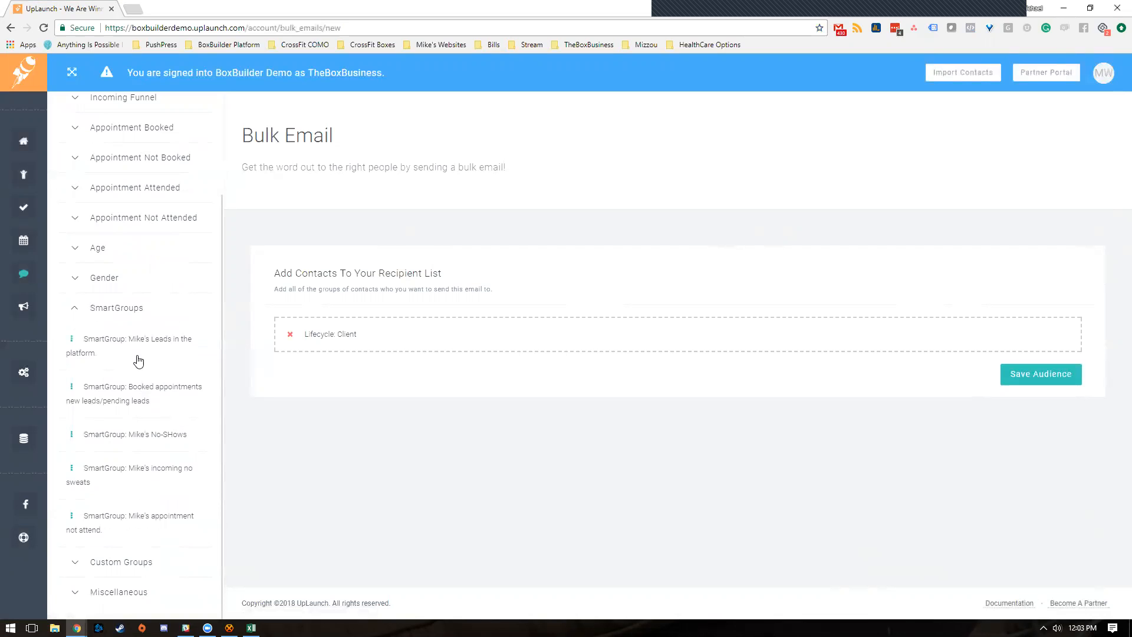
left_click(133, 309)
left_click(143, 347)
left_click(146, 346)
left_click(148, 373)
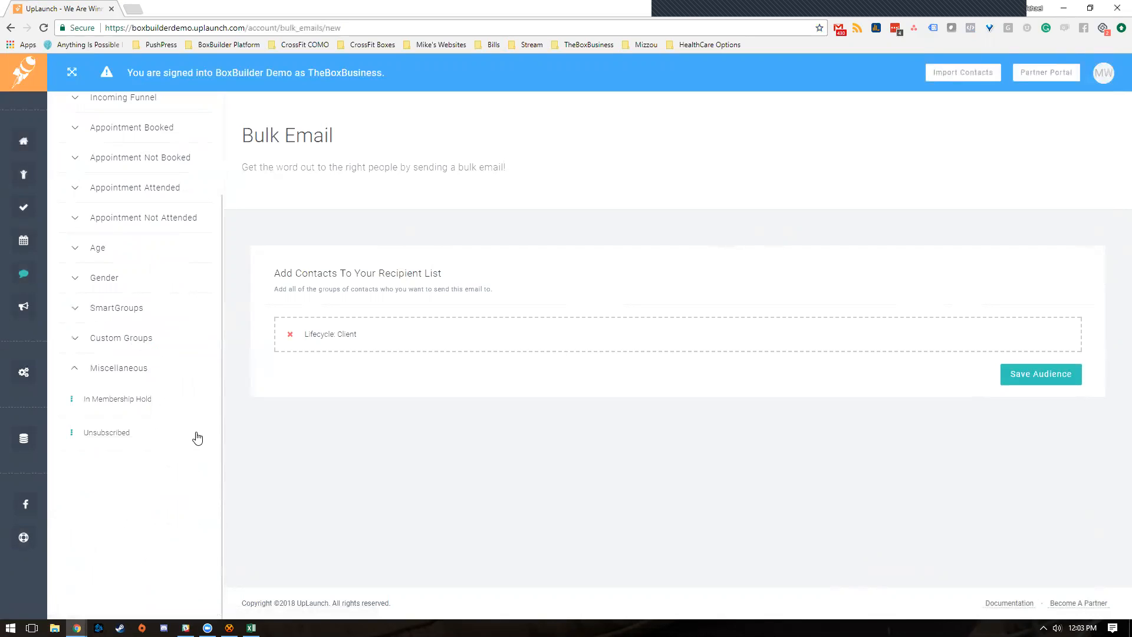
left_click(164, 376)
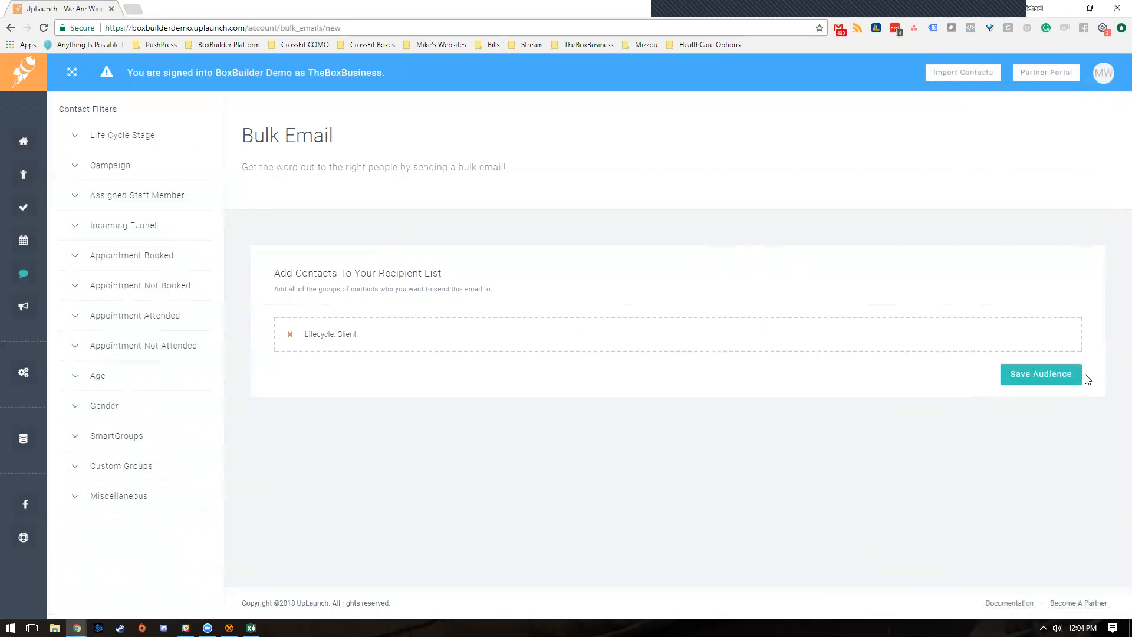
- Save the 232-recipient Client audience and load the UpLaunch Branded Template in the email builder
left_click(1049, 381)
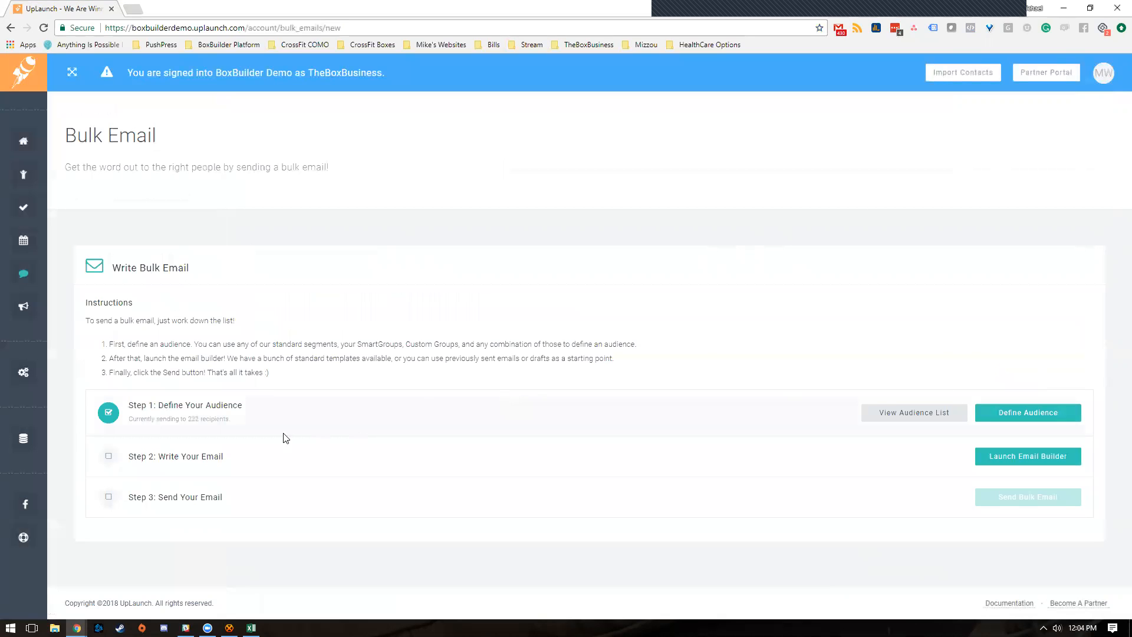
left_click(993, 458)
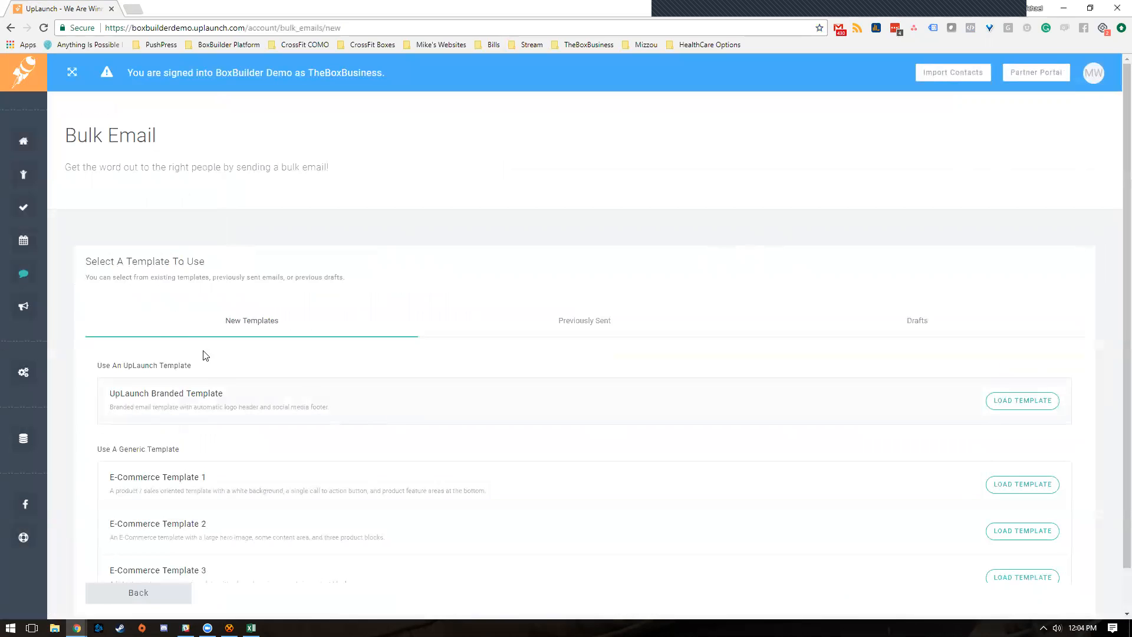
scroll(75, 328, "down", 2)
scroll(286, 379, "down", 2)
scroll(292, 407, "down", 2)
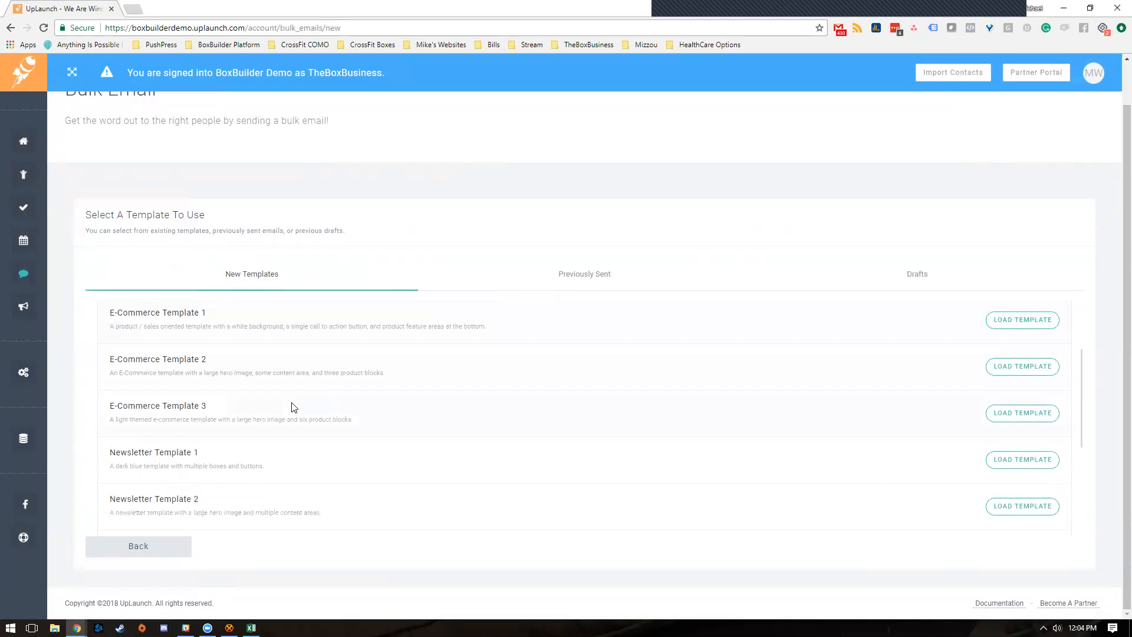
scroll(283, 466, "down", 7)
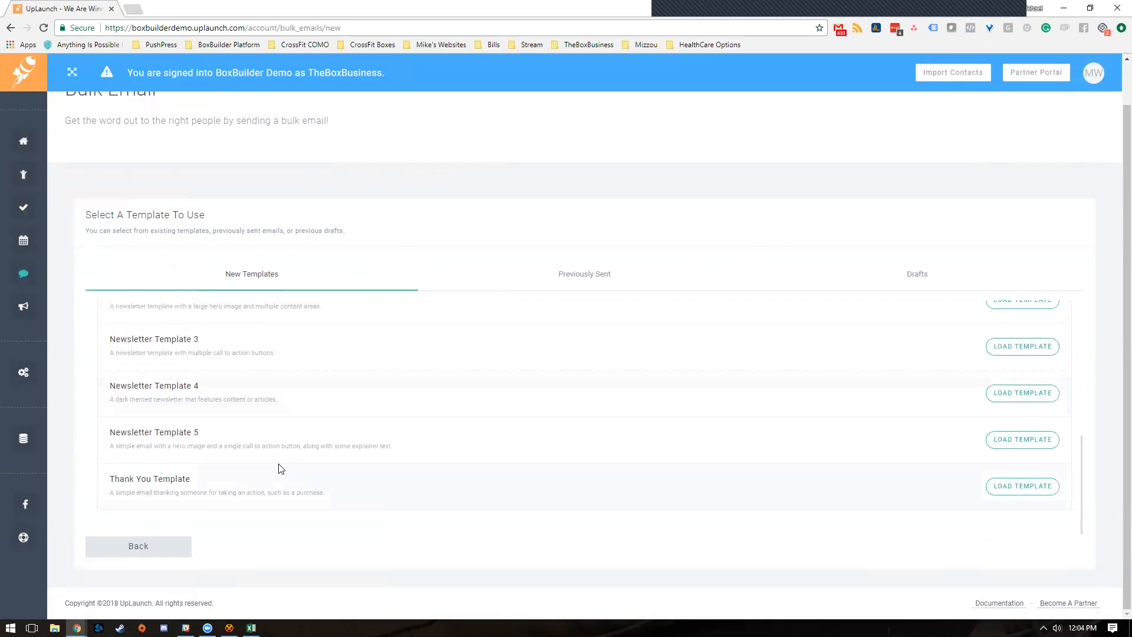
scroll(255, 486, "up", 10)
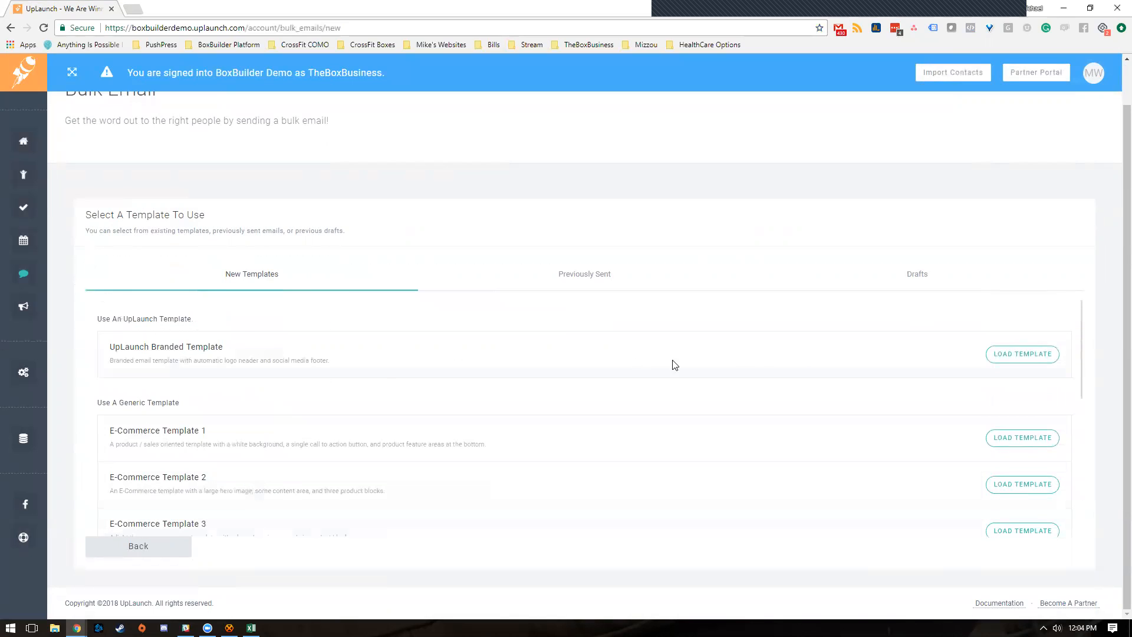
left_click(1034, 357)
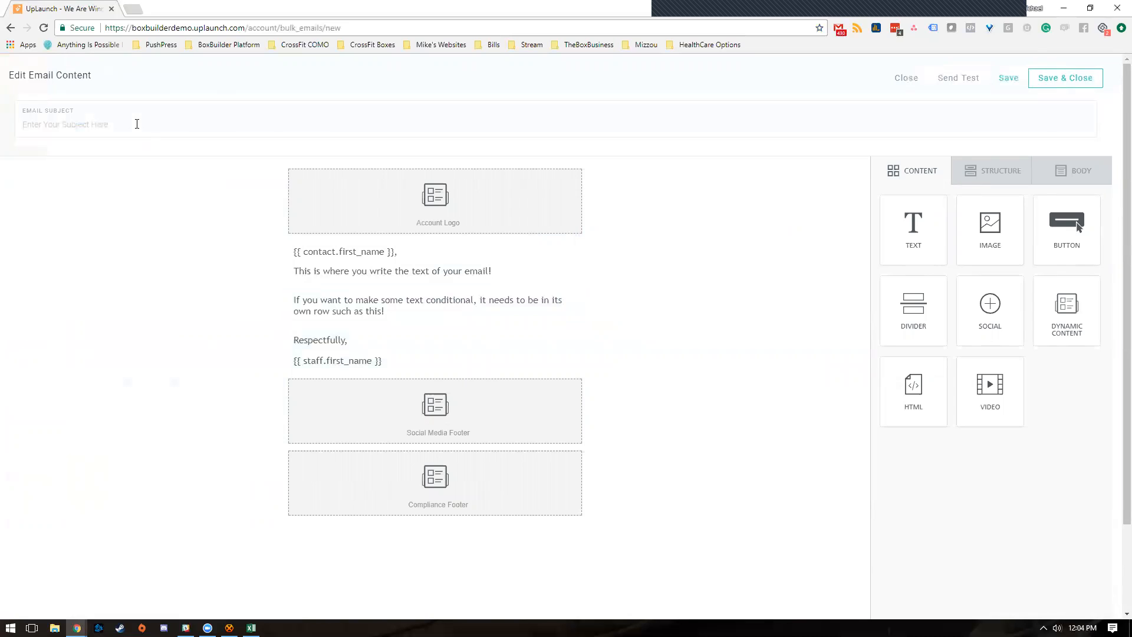
- Enter the subject 'March 2018 Newsletter' and drag image, button and video blocks into the body
type("March 2018 Newsletter")
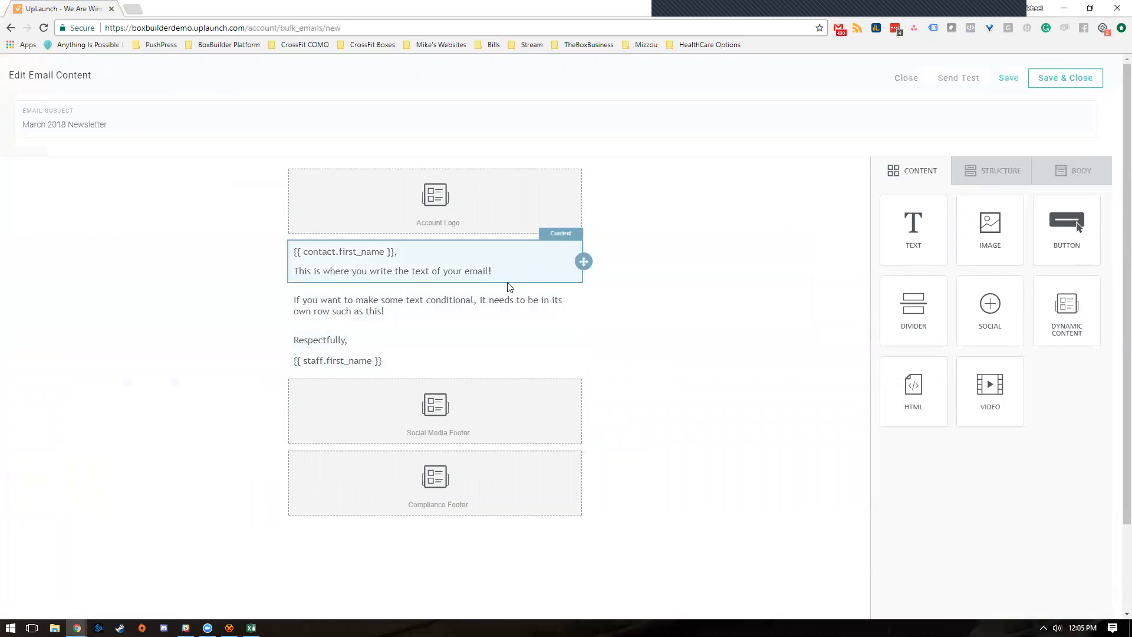
left_click_drag(996, 247, 460, 299)
left_click_drag(1069, 227, 463, 399)
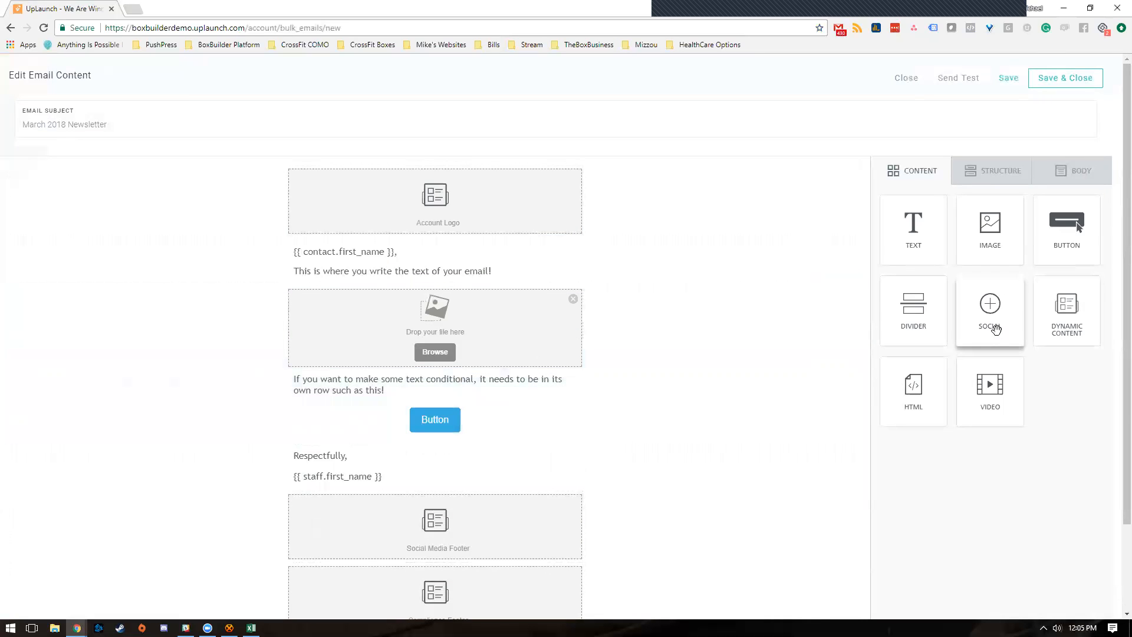
left_click_drag(982, 392, 468, 384)
mouse_move(1070, 315)
left_mouse_down()
mouse_move(715, 315)
mouse_move(1009, 314)
mouse_move(1054, 331)
left_mouse_up()
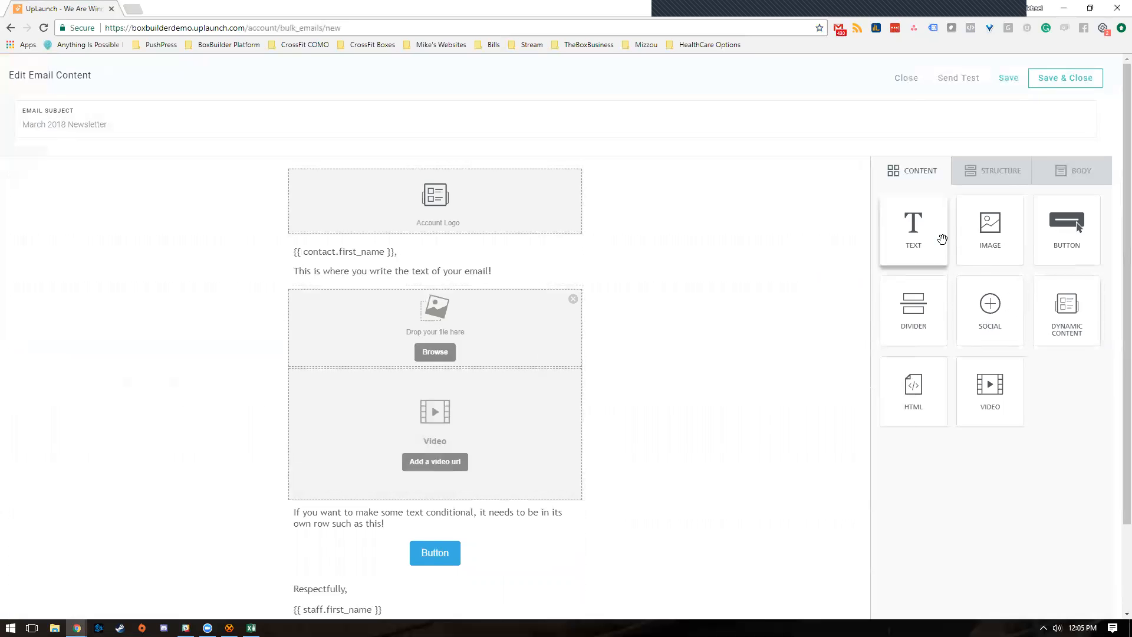
left_click(1006, 175)
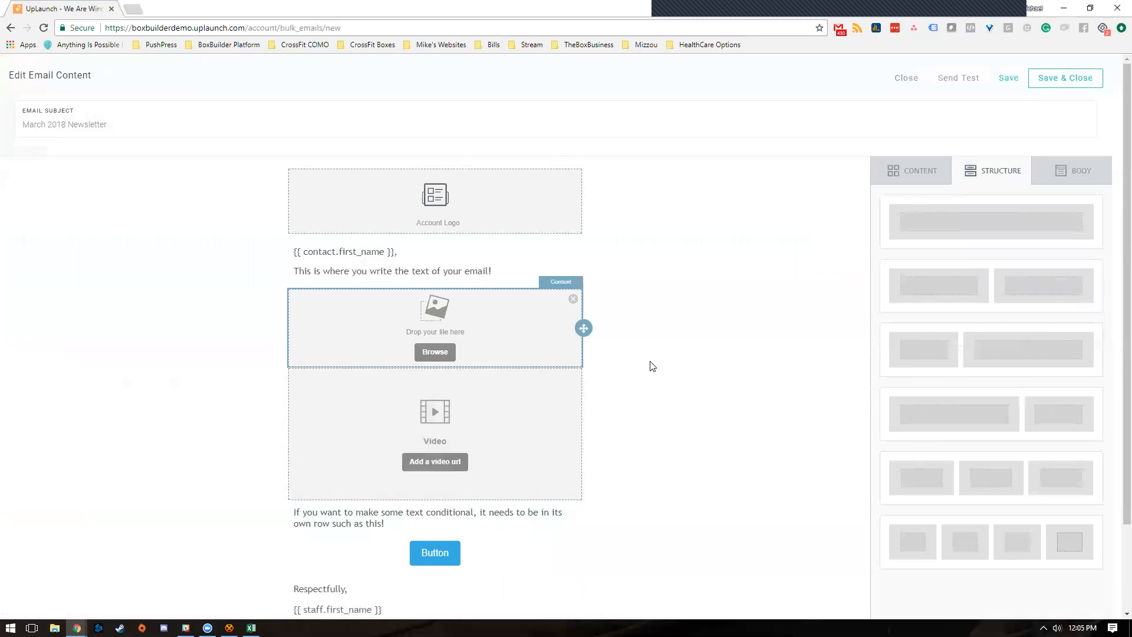
- Insert a two-column row, move the image block to the right column, and add an image to the left
left_click_drag(1007, 289, 396, 286)
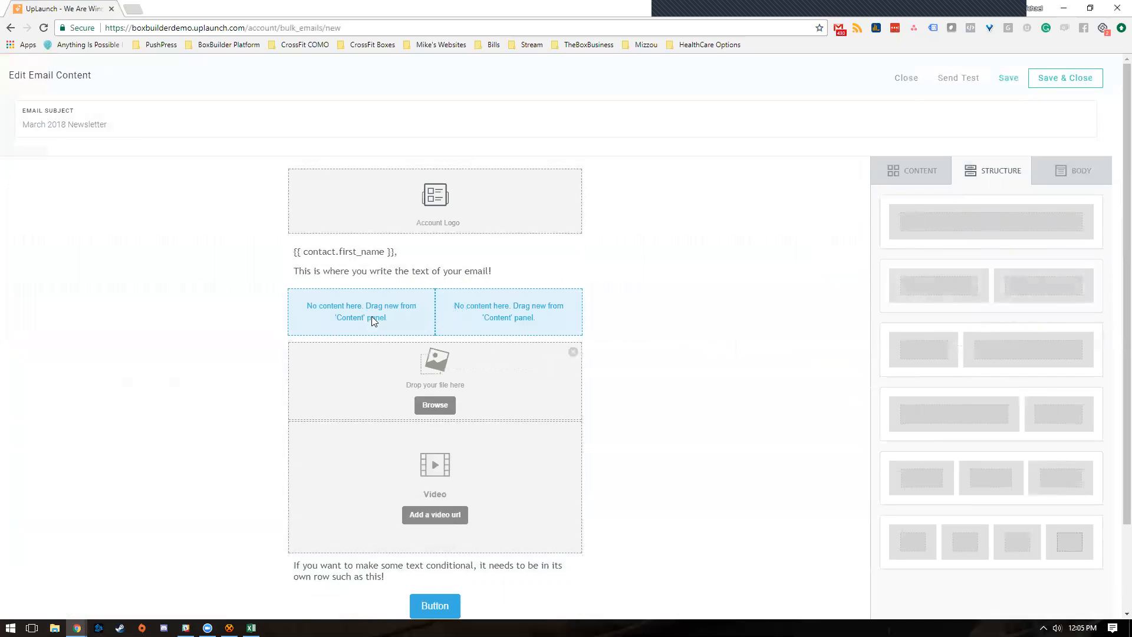
triple_click(465, 382)
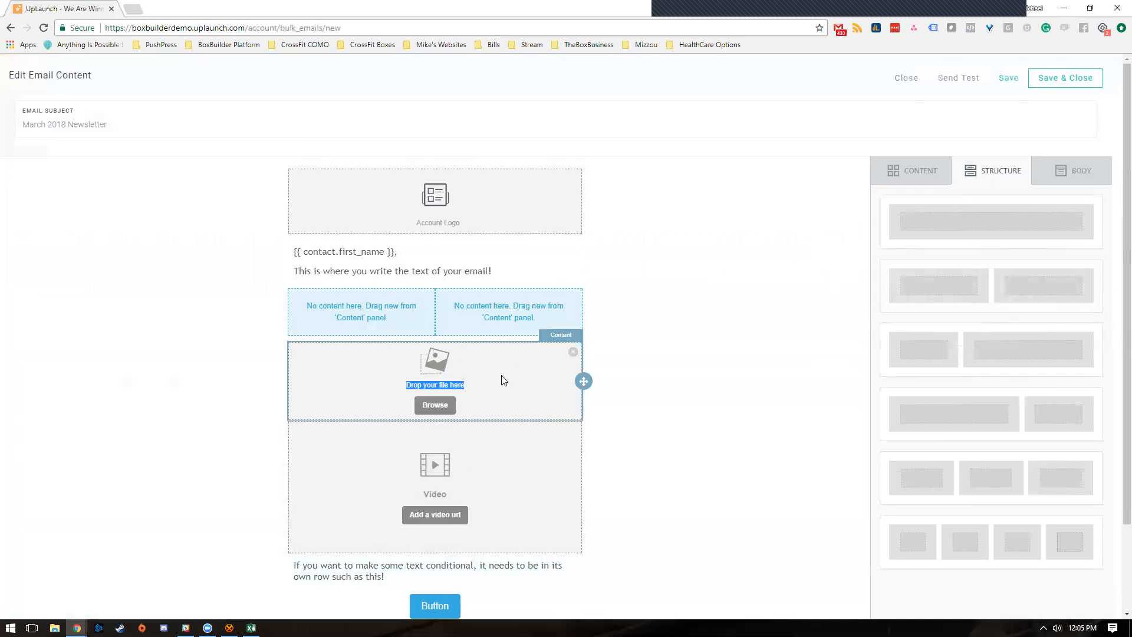
left_click_drag(583, 381, 370, 311)
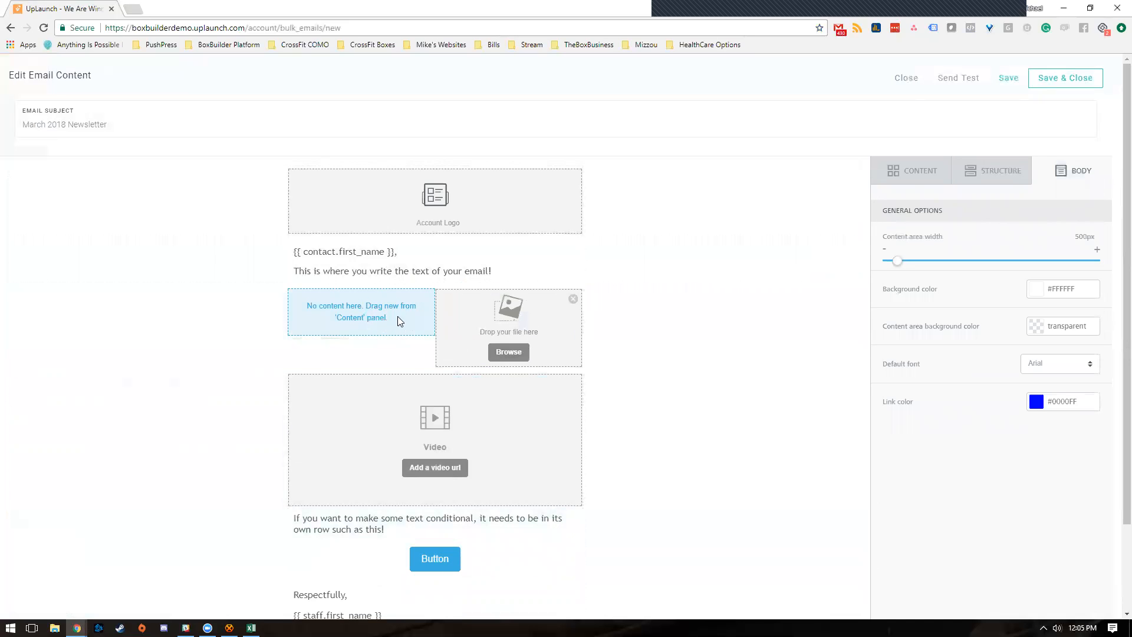
left_click(914, 176)
left_click_drag(991, 233, 343, 319)
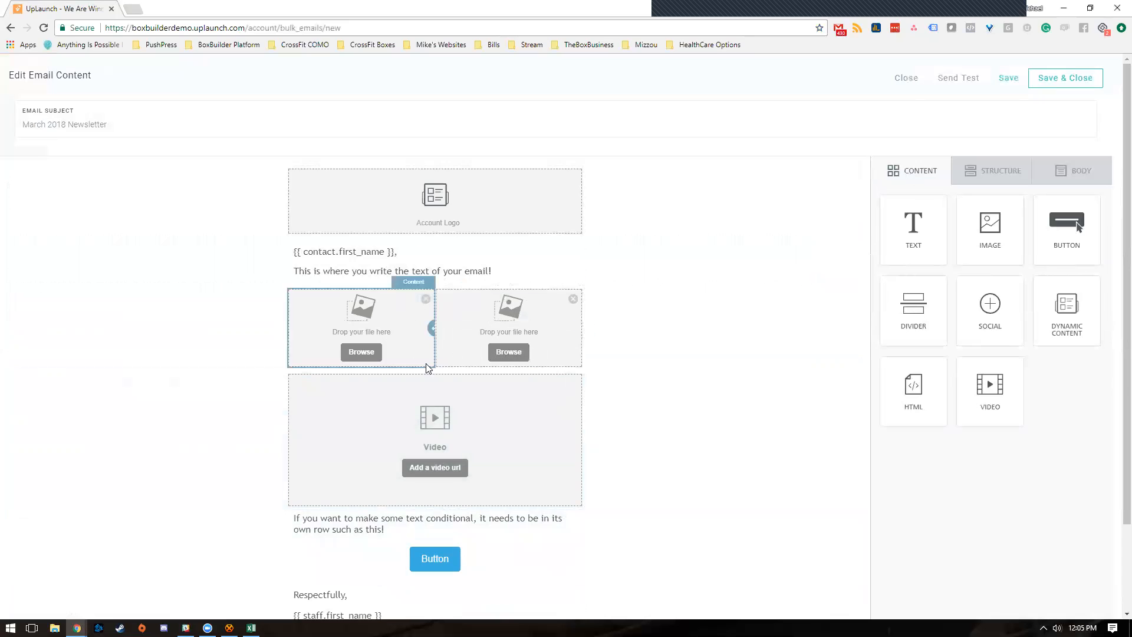
left_click(356, 354)
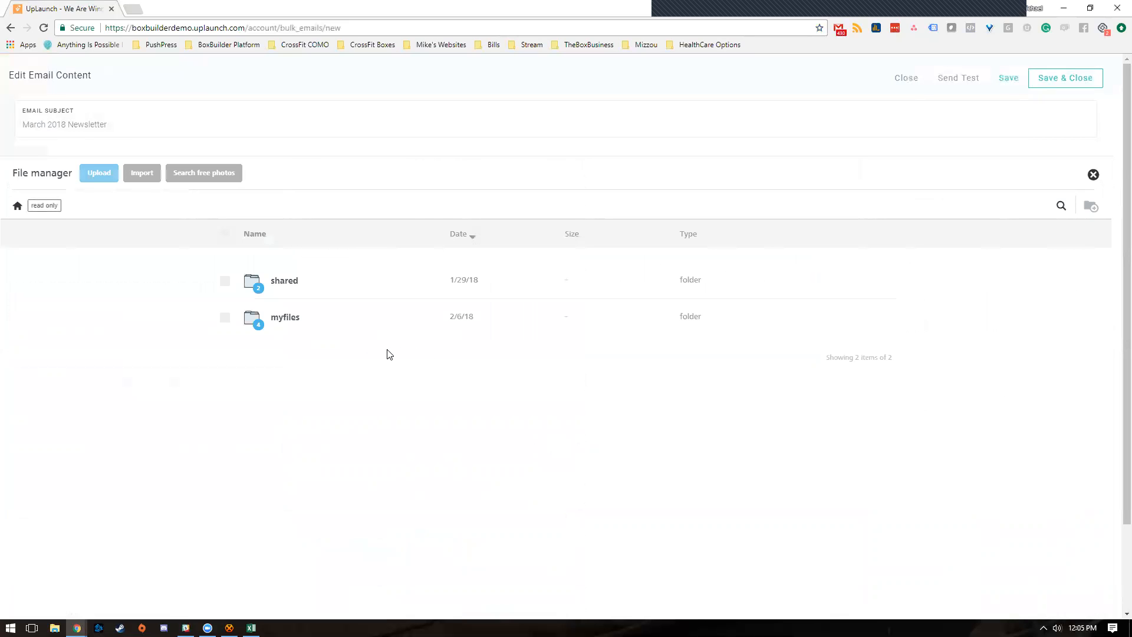
- Open the myfiles folder, try importing a picture from Instagram, then dismiss the import window
left_click(288, 318)
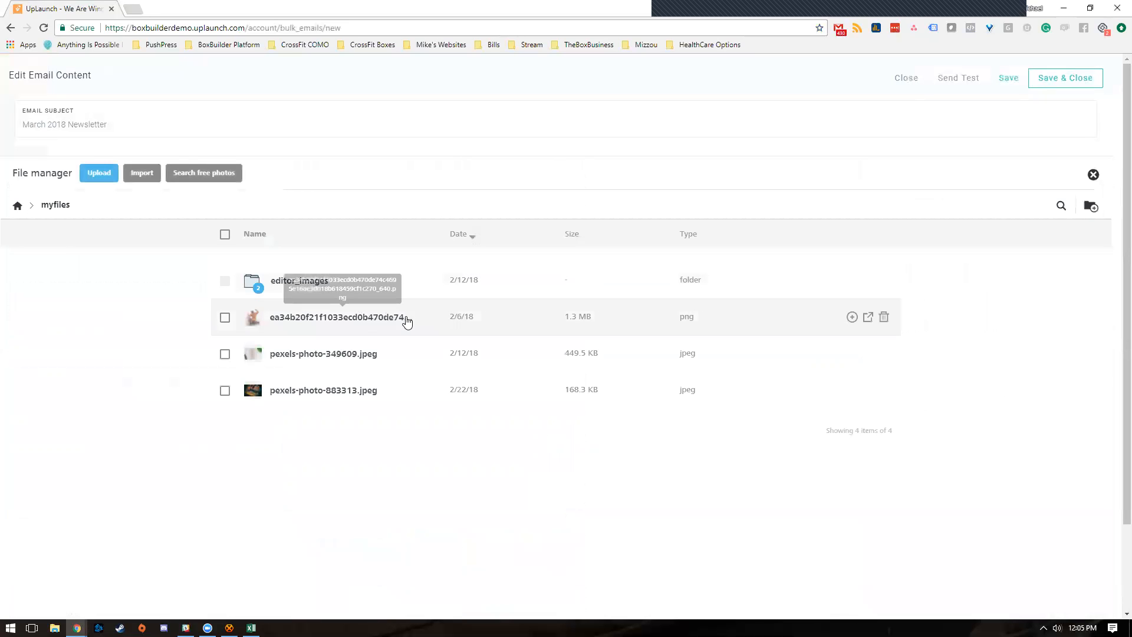
left_click(142, 173)
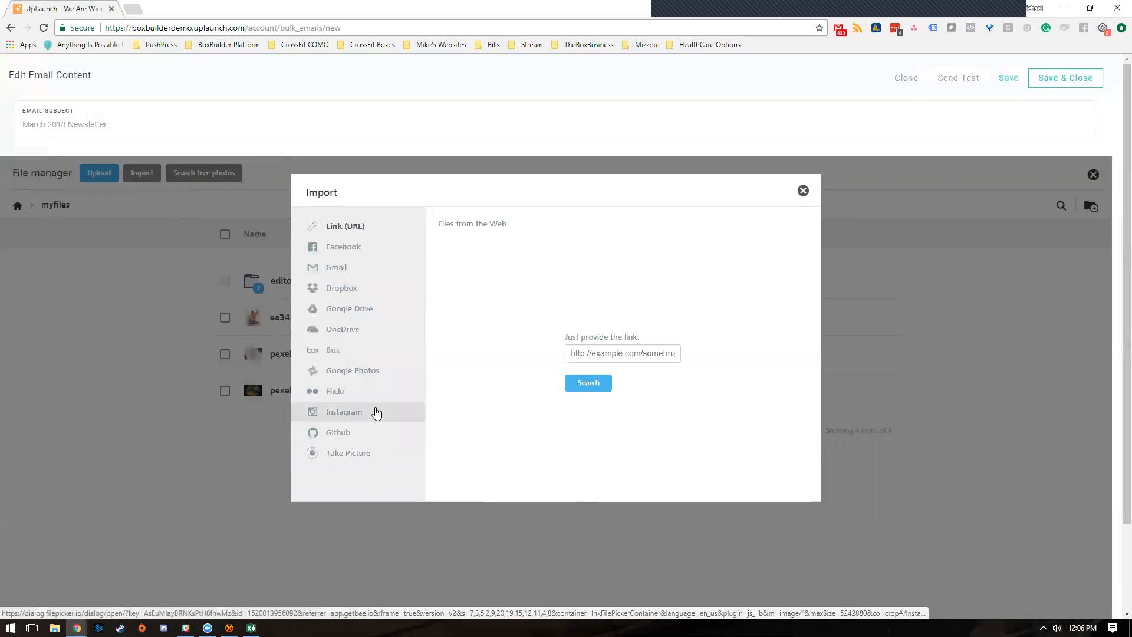
left_click(374, 411)
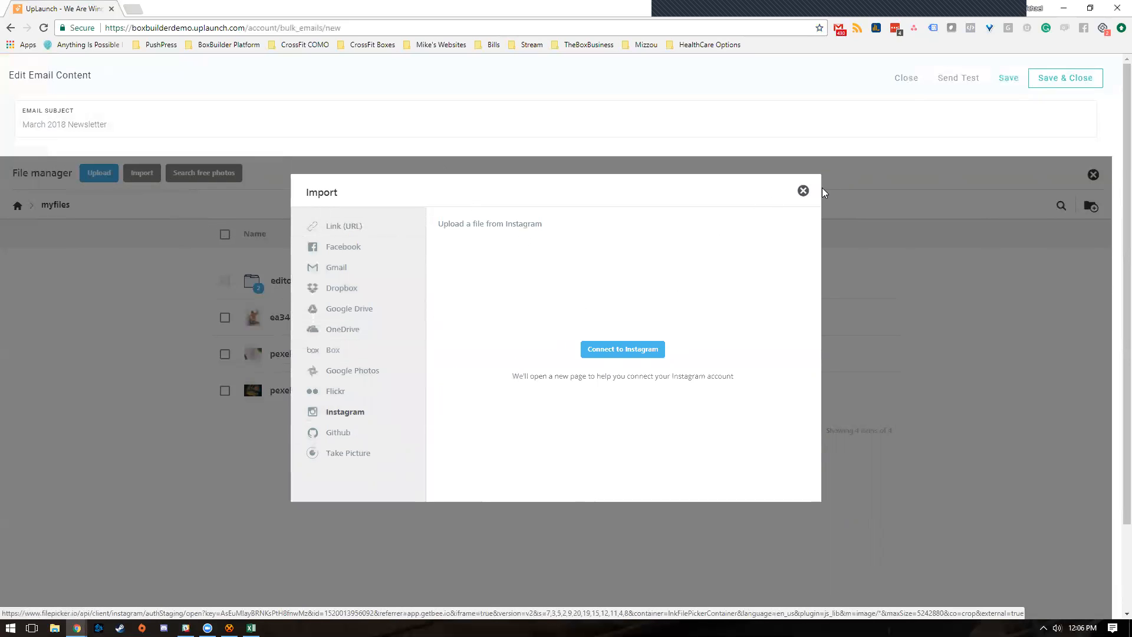
left_click(803, 193)
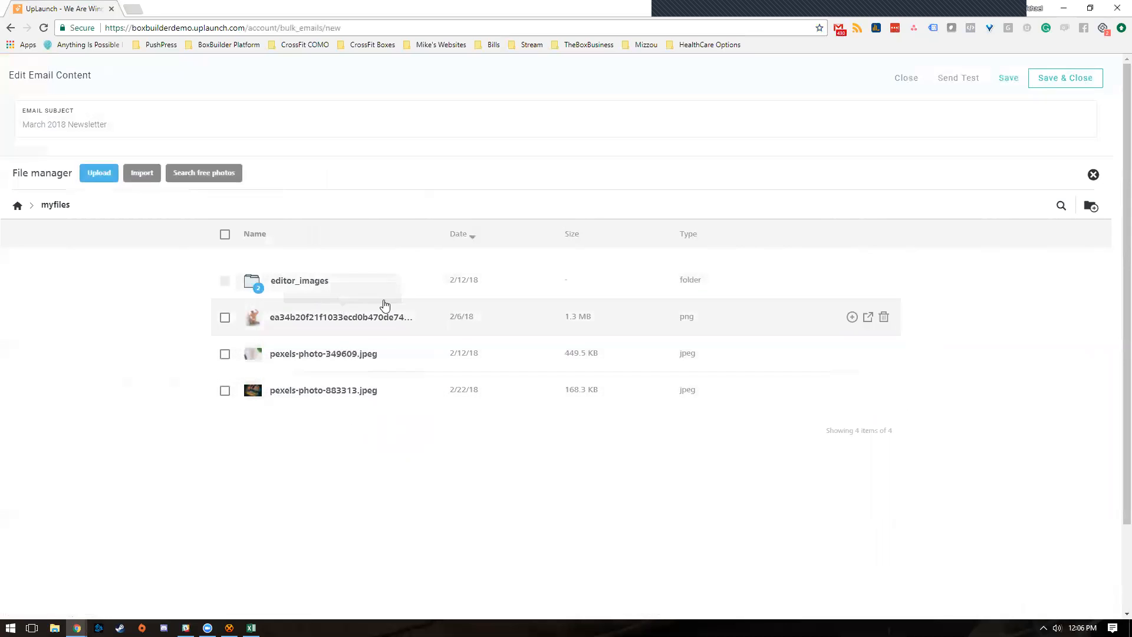
- Search free stock photos for 'fitness' and import the red pepper and tape measure photo
left_click(206, 178)
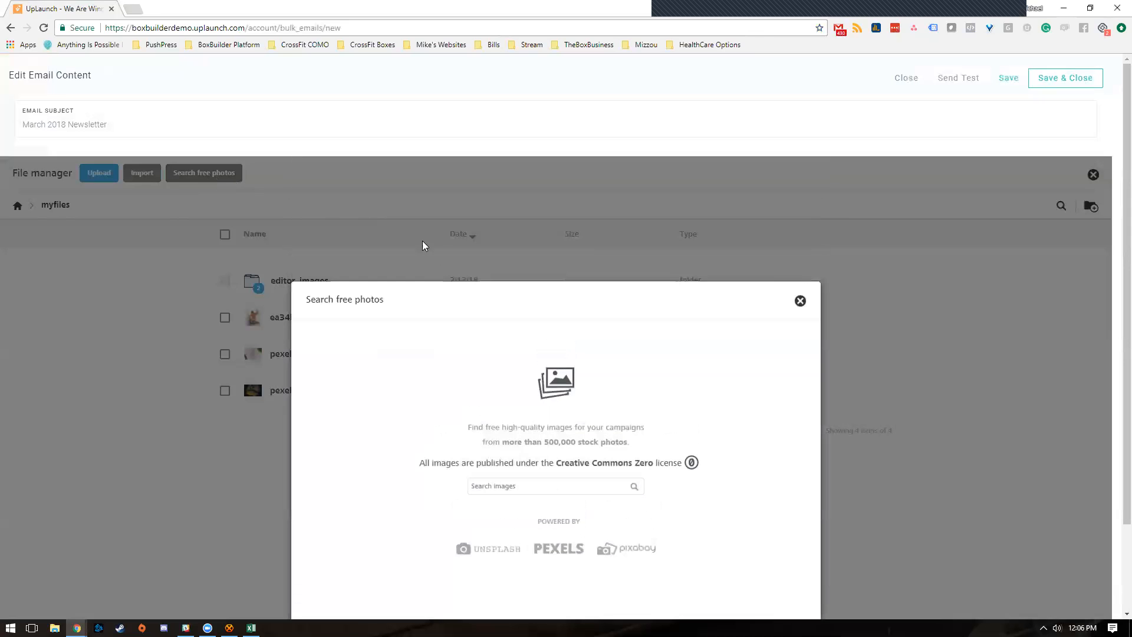
left_click(546, 487)
type("fitness")
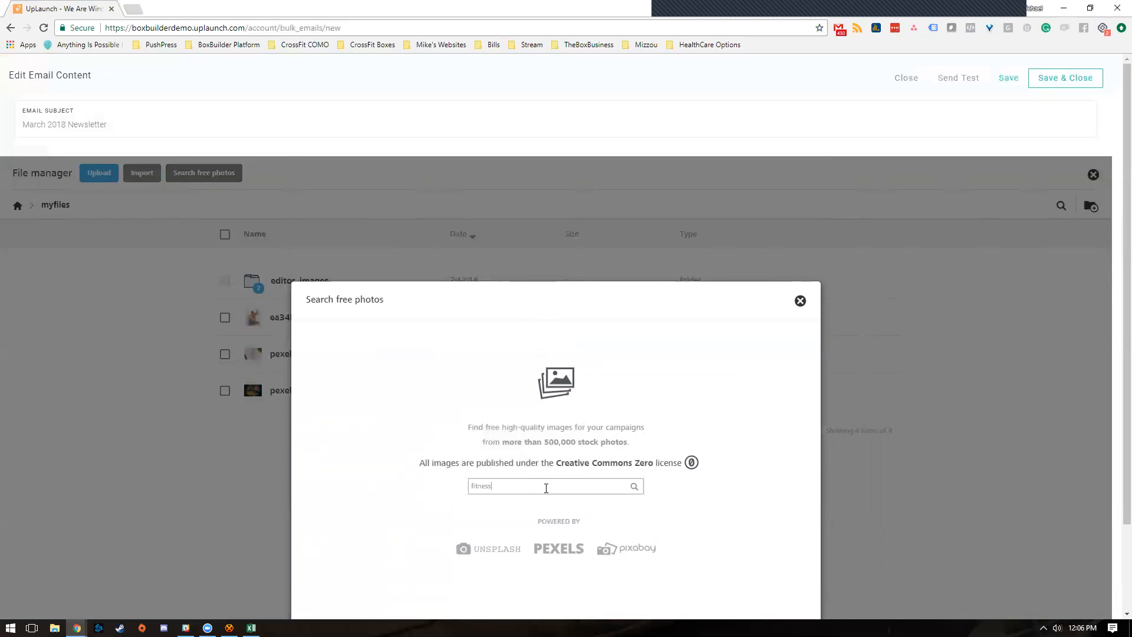
key("Return")
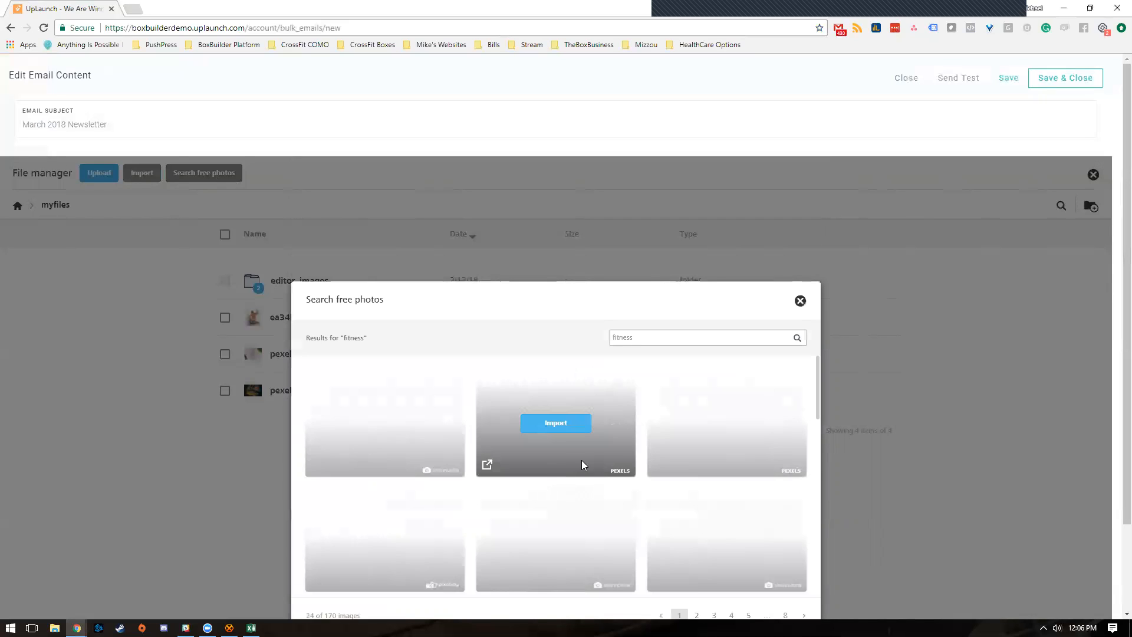
scroll(588, 473, "down", 2)
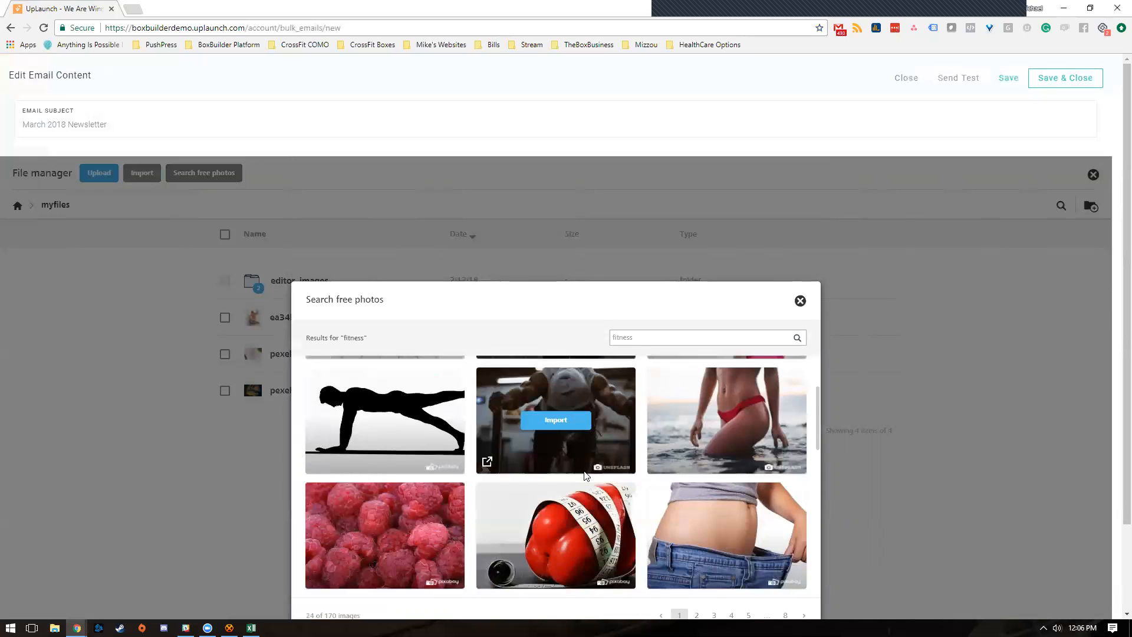
scroll(588, 473, "down", 2)
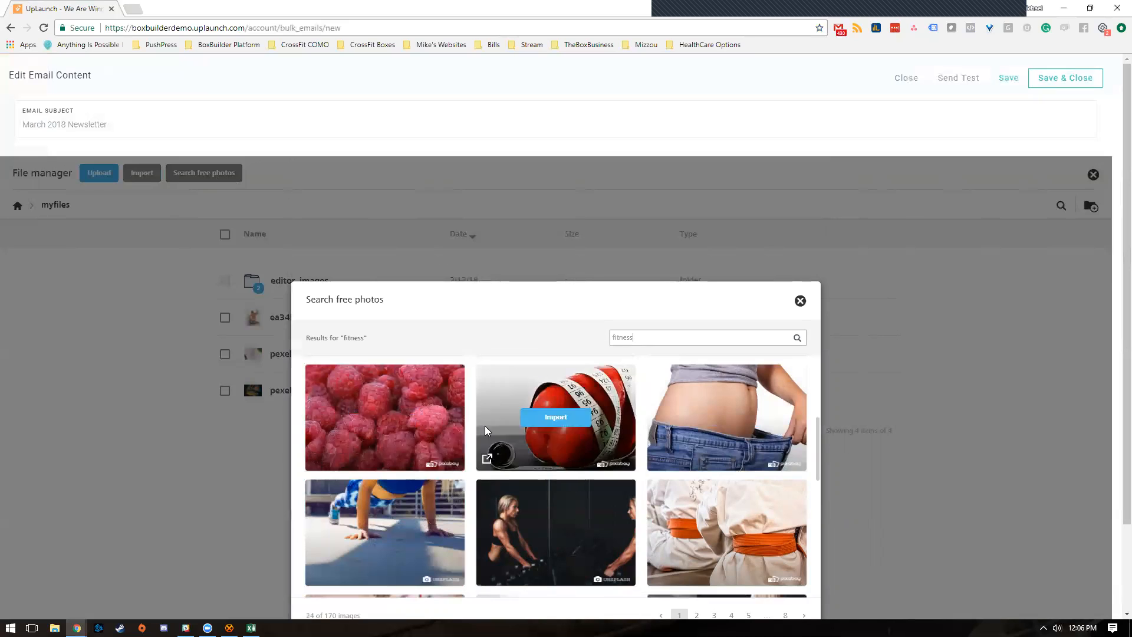
scroll(537, 435, "down", 4)
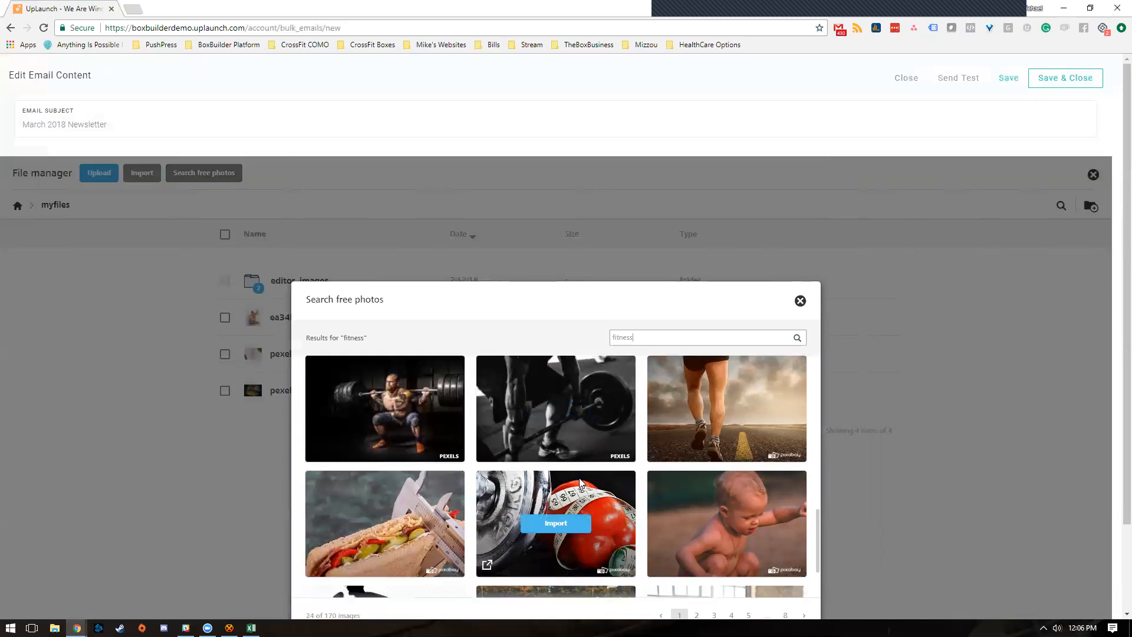
scroll(578, 483, "down", 4)
scroll(559, 440, "up", 10)
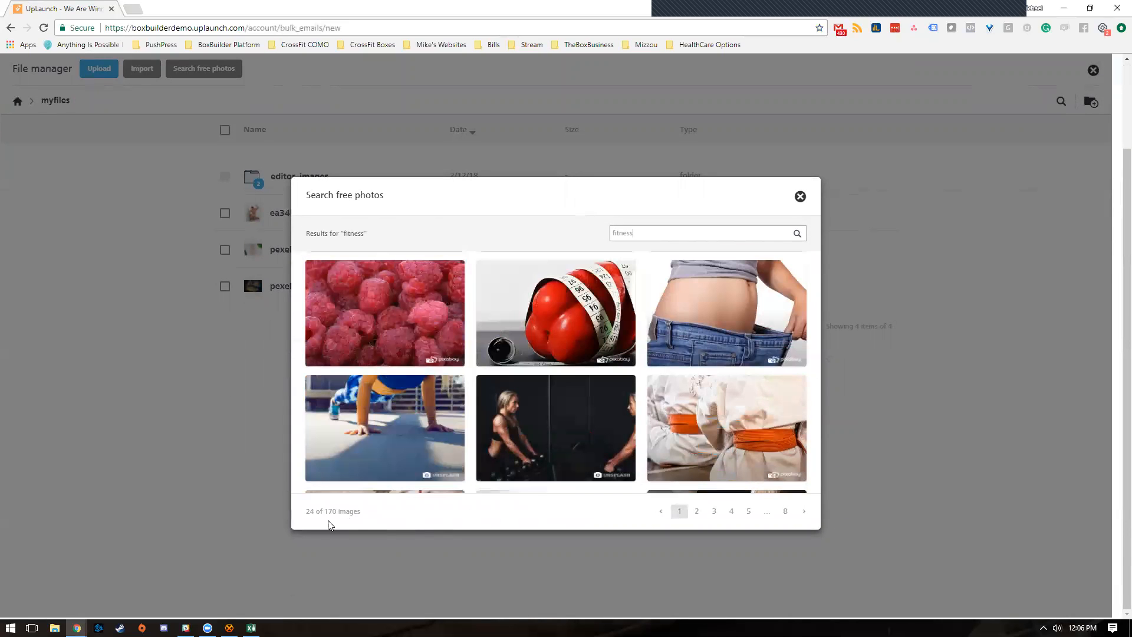
scroll(589, 431, "up", 2)
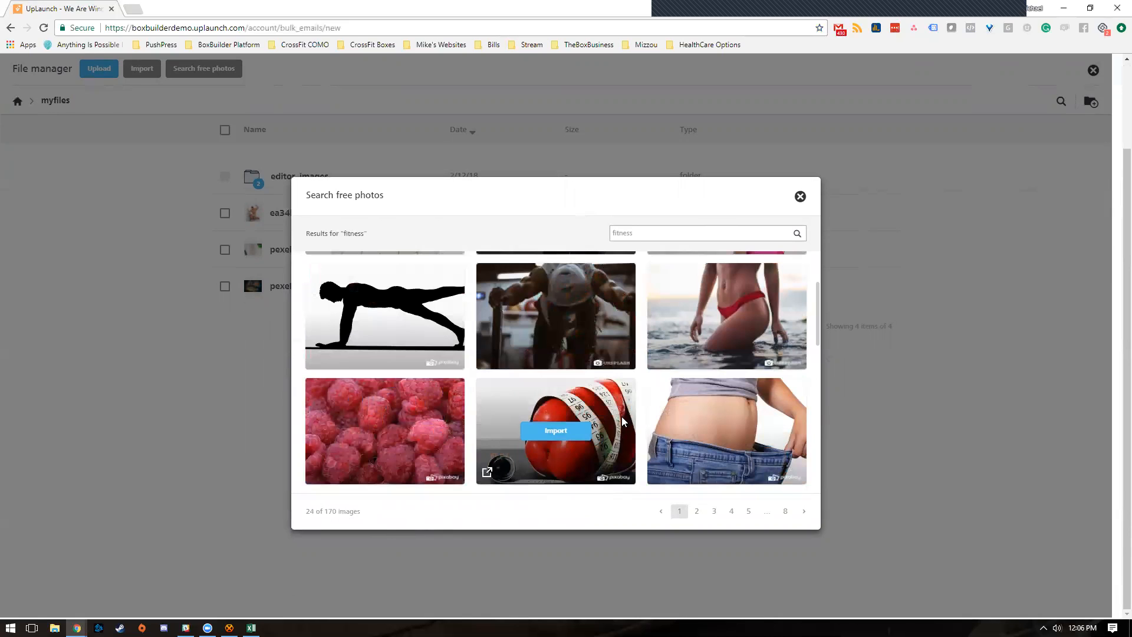
left_click(563, 433)
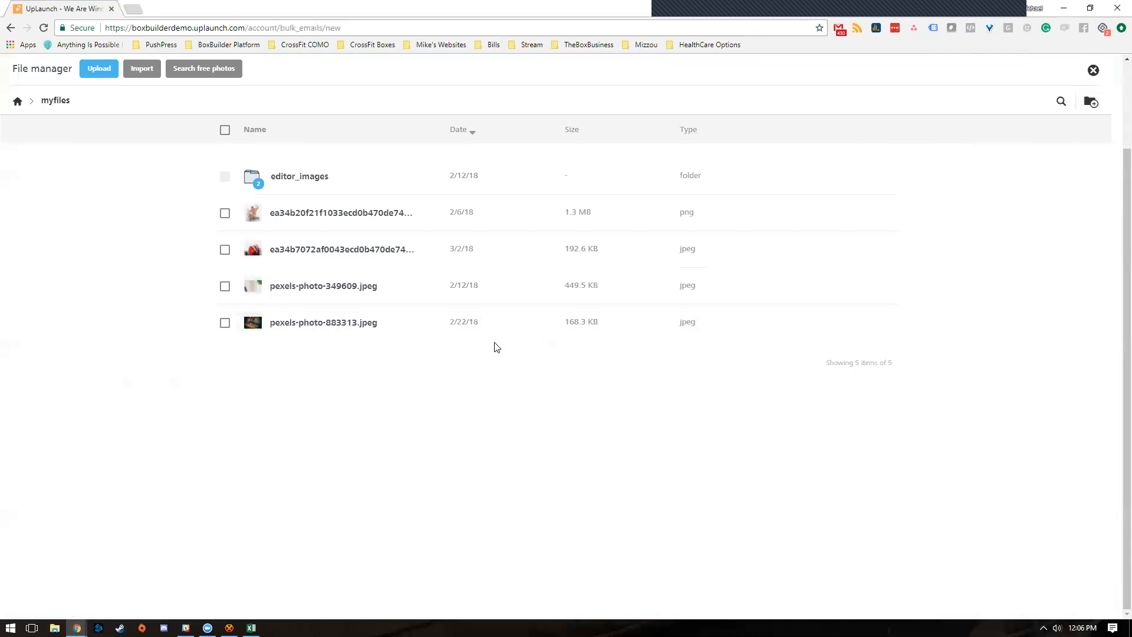
- Insert the imported pepper jpeg into the left image column and review the Structure and Body settings
left_click(226, 250)
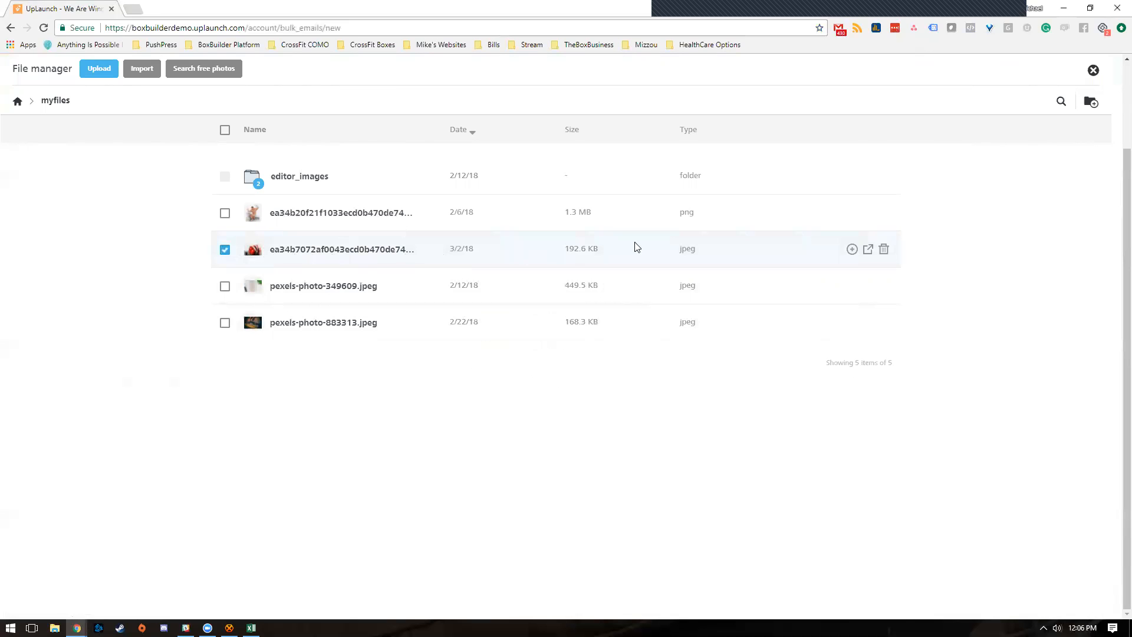
left_click(851, 250)
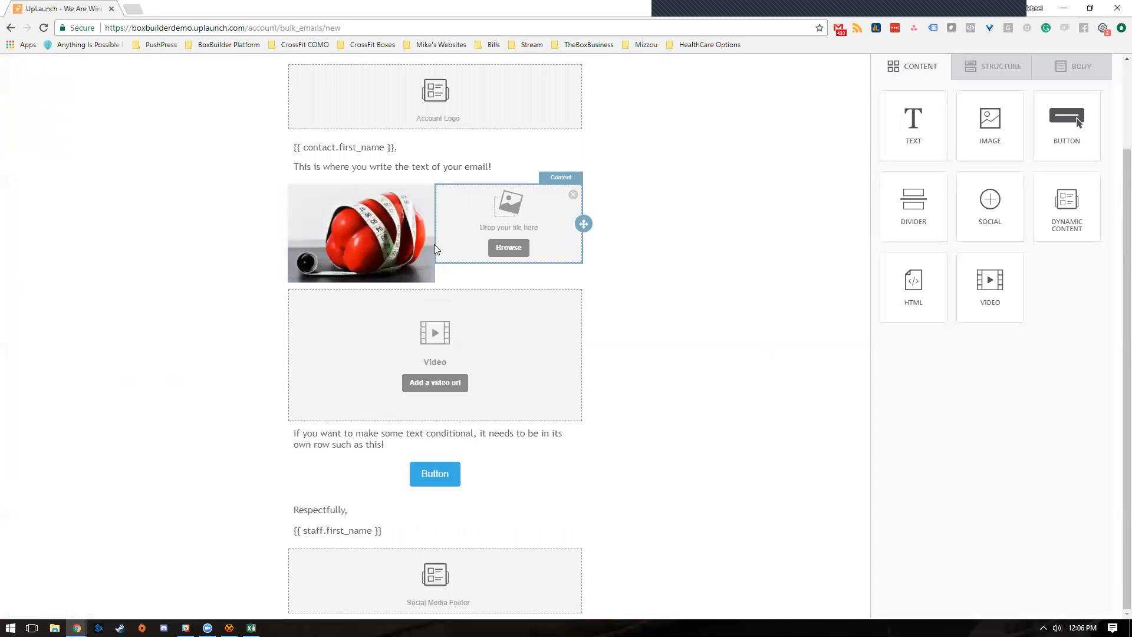
scroll(459, 309, "up", 2)
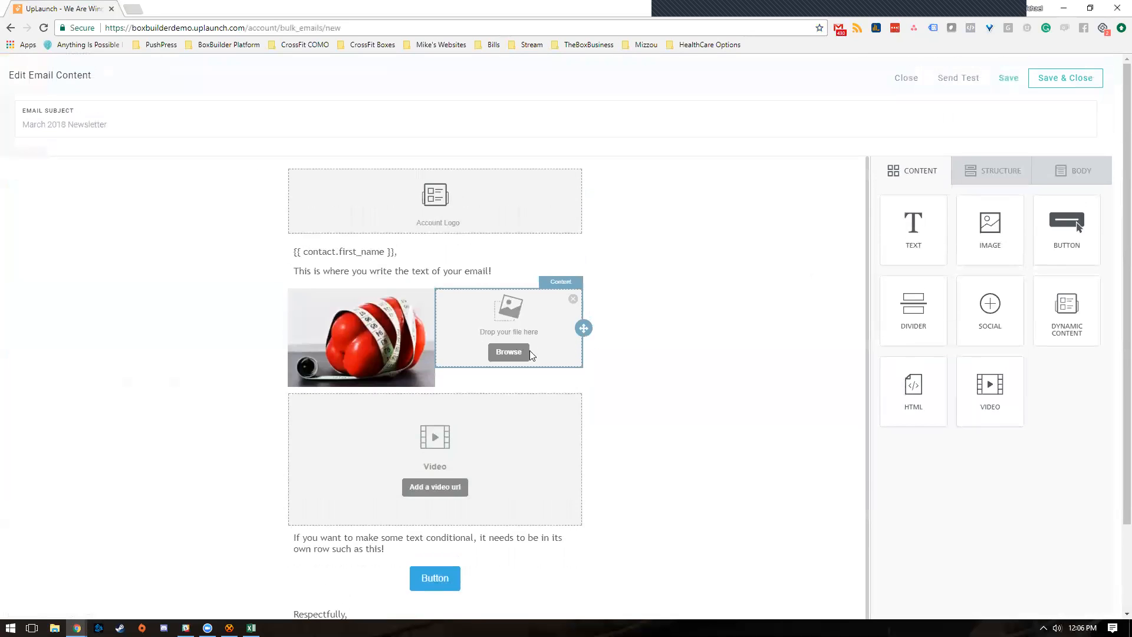
left_click(1029, 175)
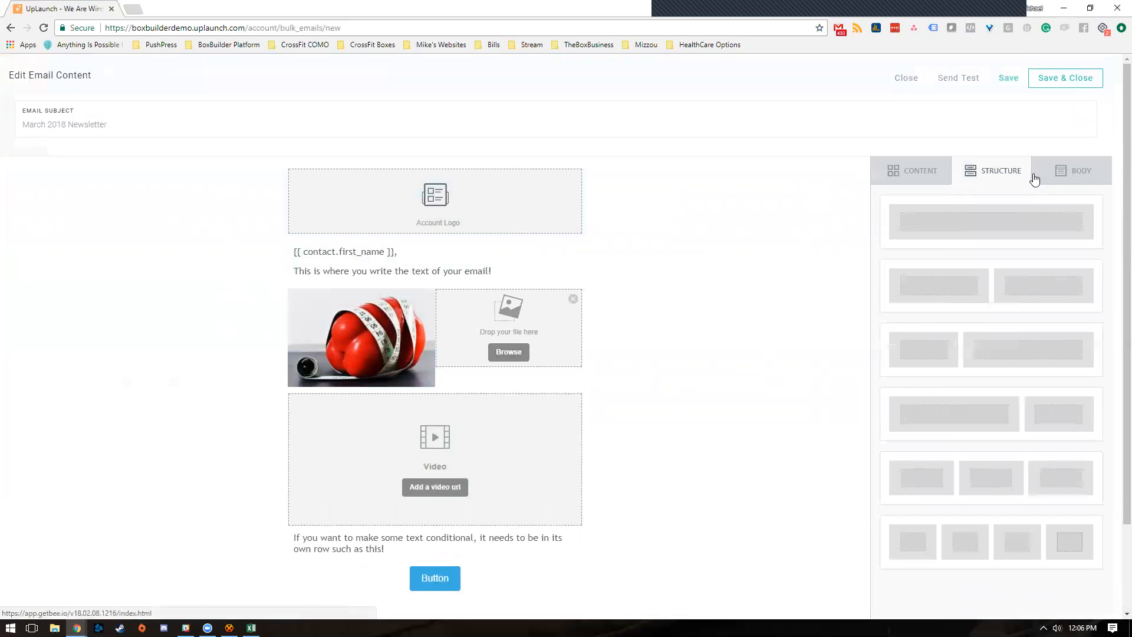
left_click(1055, 172)
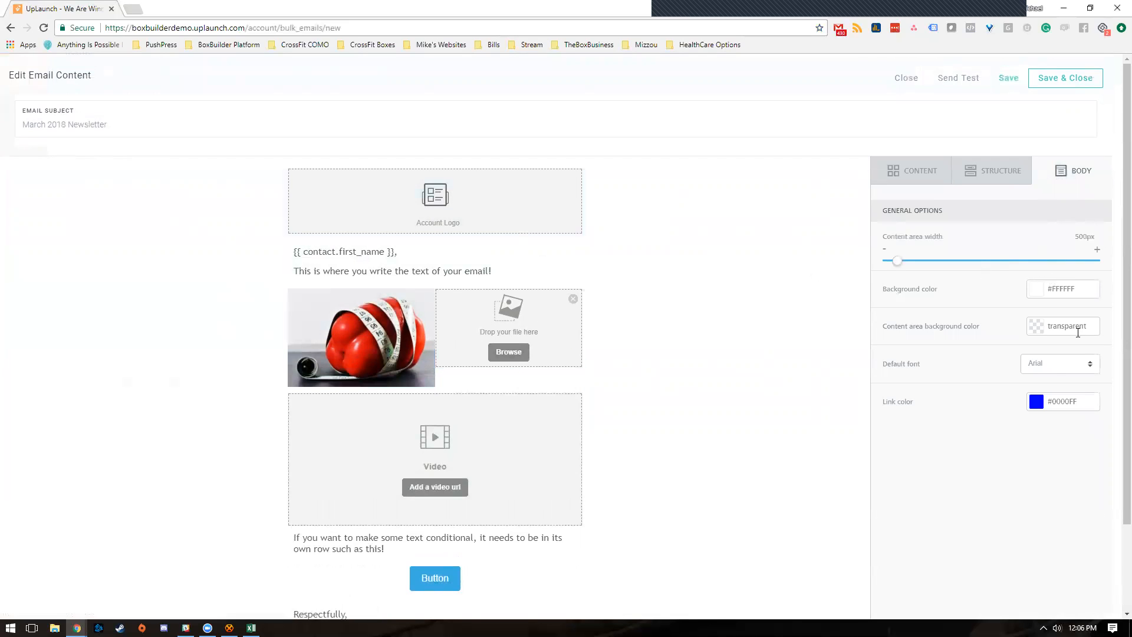
left_click(920, 177)
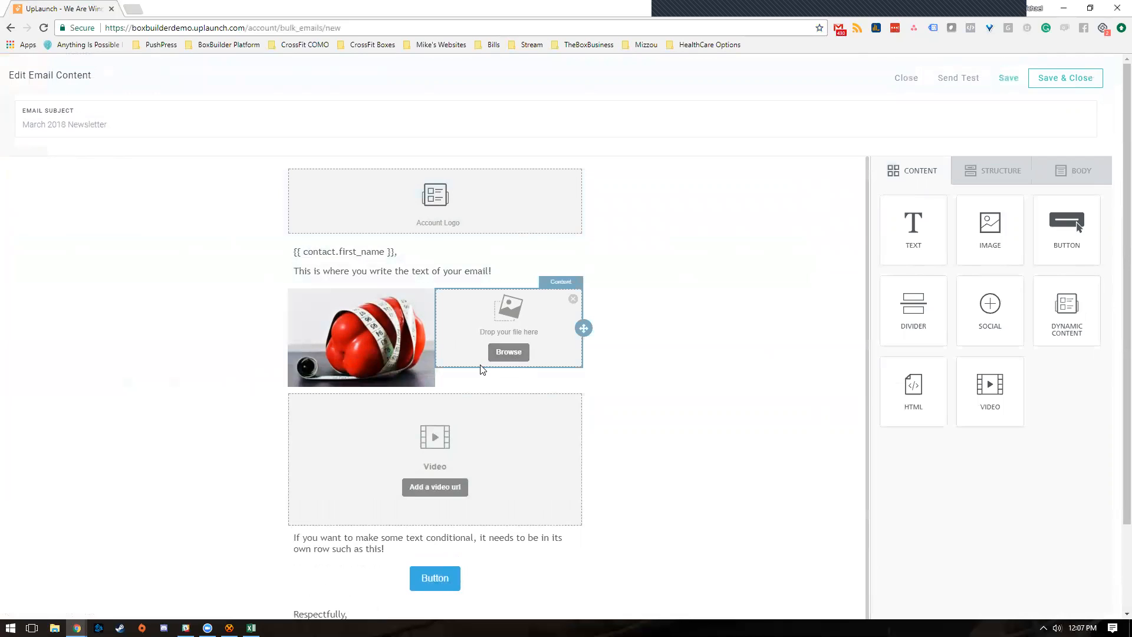
- Add a blank line after 'email!' in the greeting text block and reopen it for editing
left_click(481, 258)
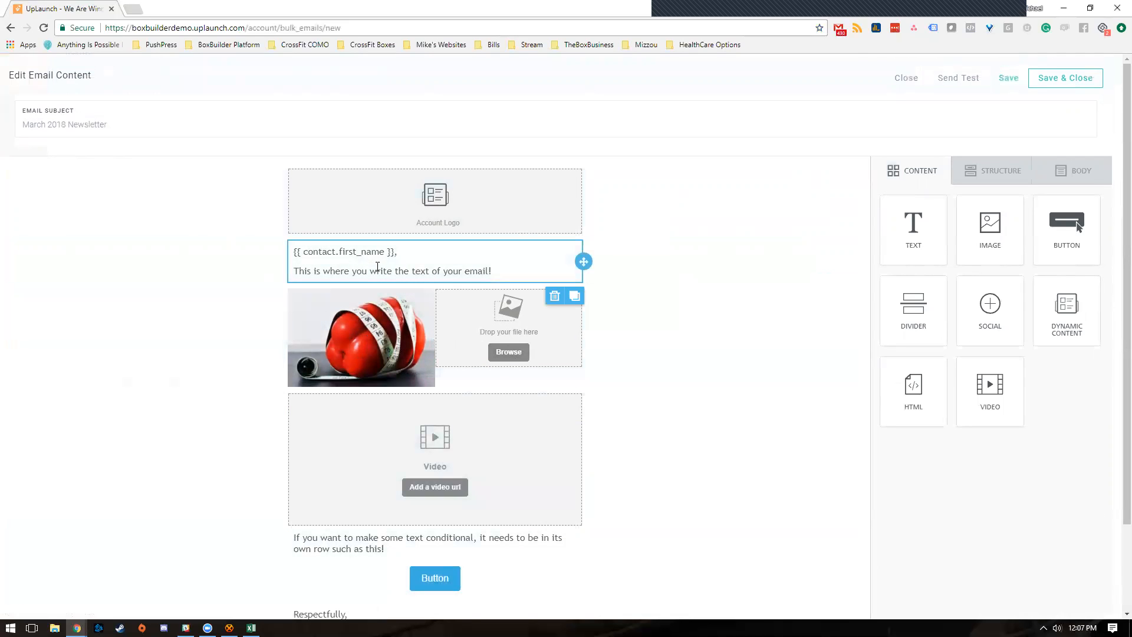
left_click(497, 273)
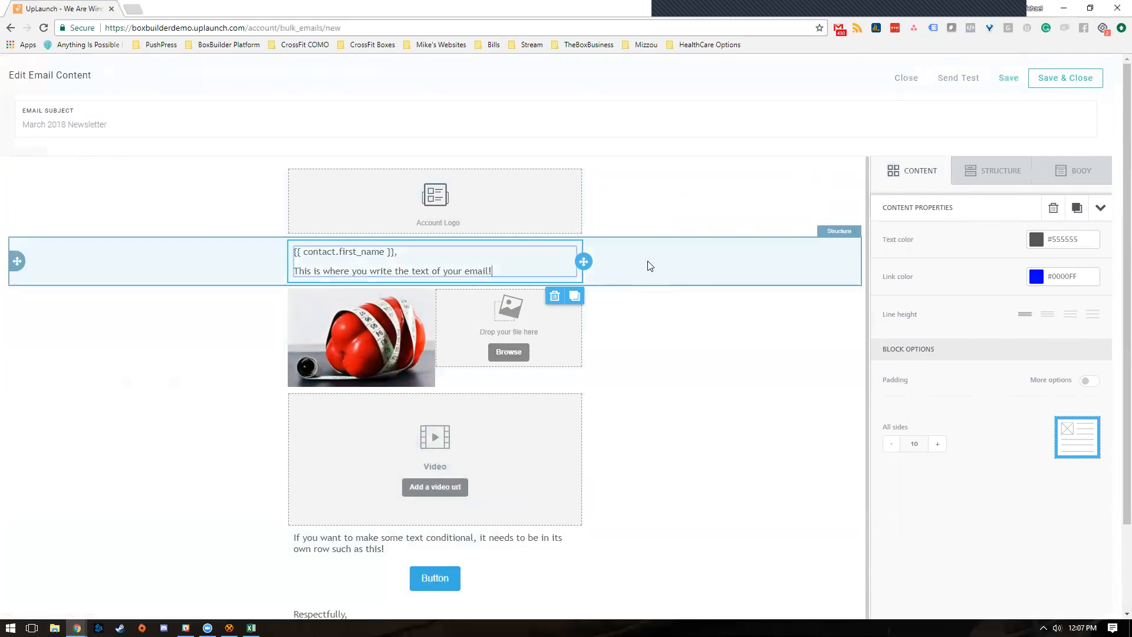
key("Return")
key("Return")
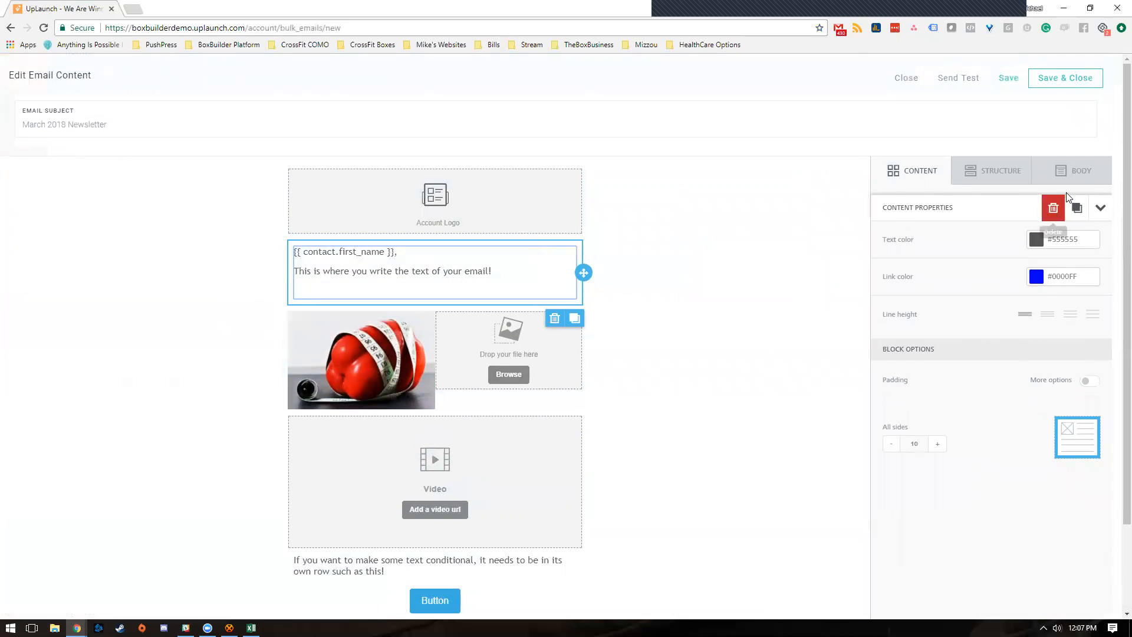
left_click(1077, 171)
left_click(935, 179)
left_click(493, 281)
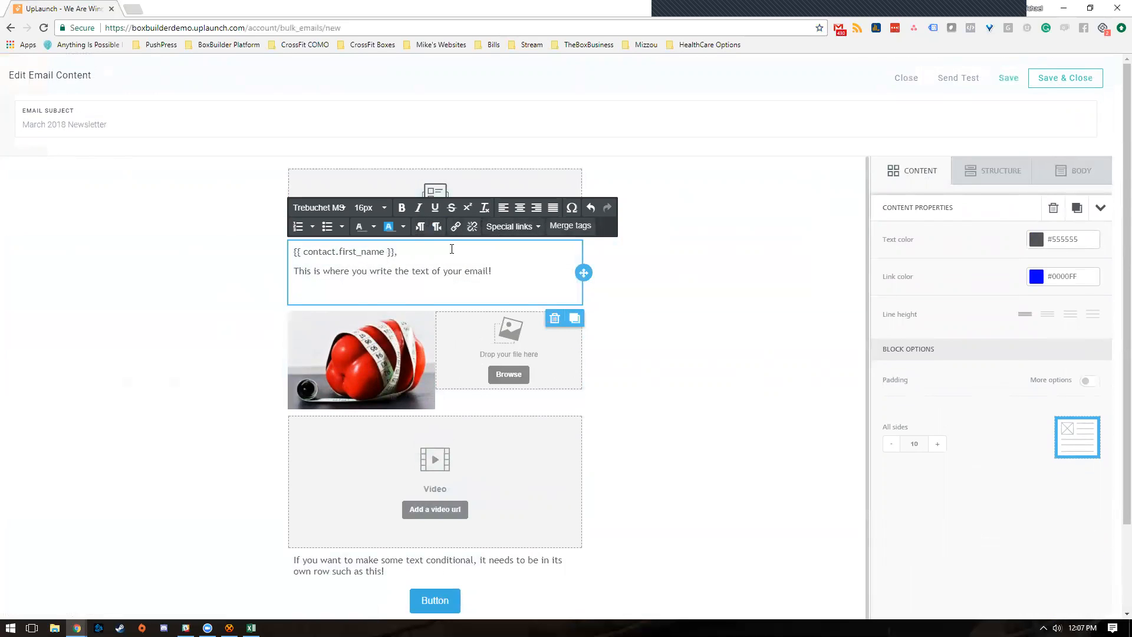
- Insert an In Body Exam appointment link from Special links on its own line below the greeting
left_click(533, 235)
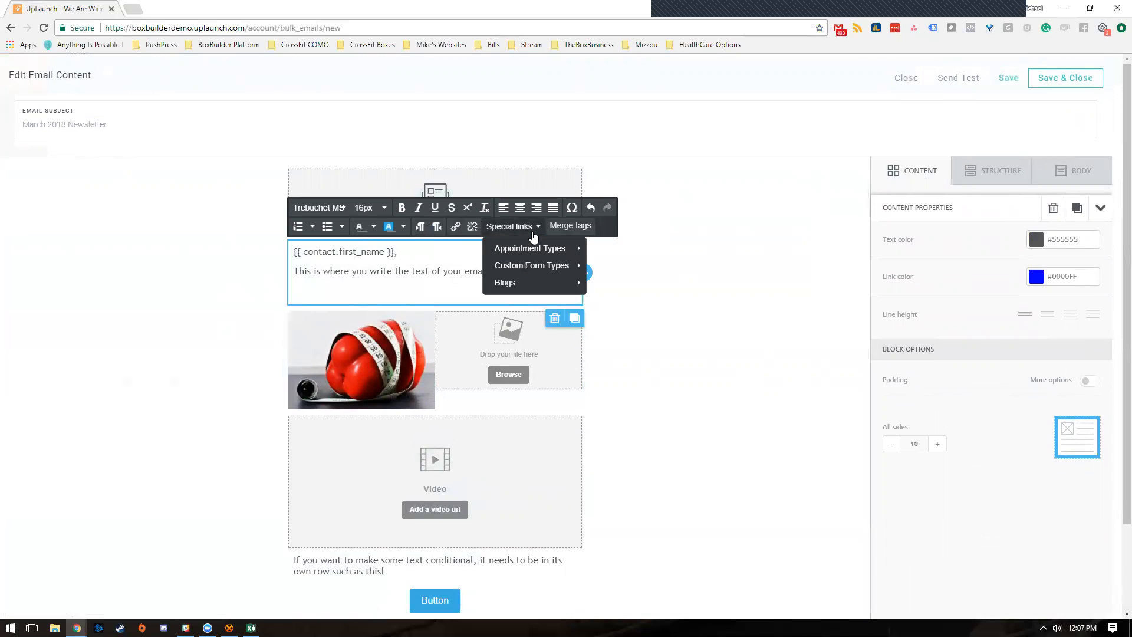
mouse_move(533, 252)
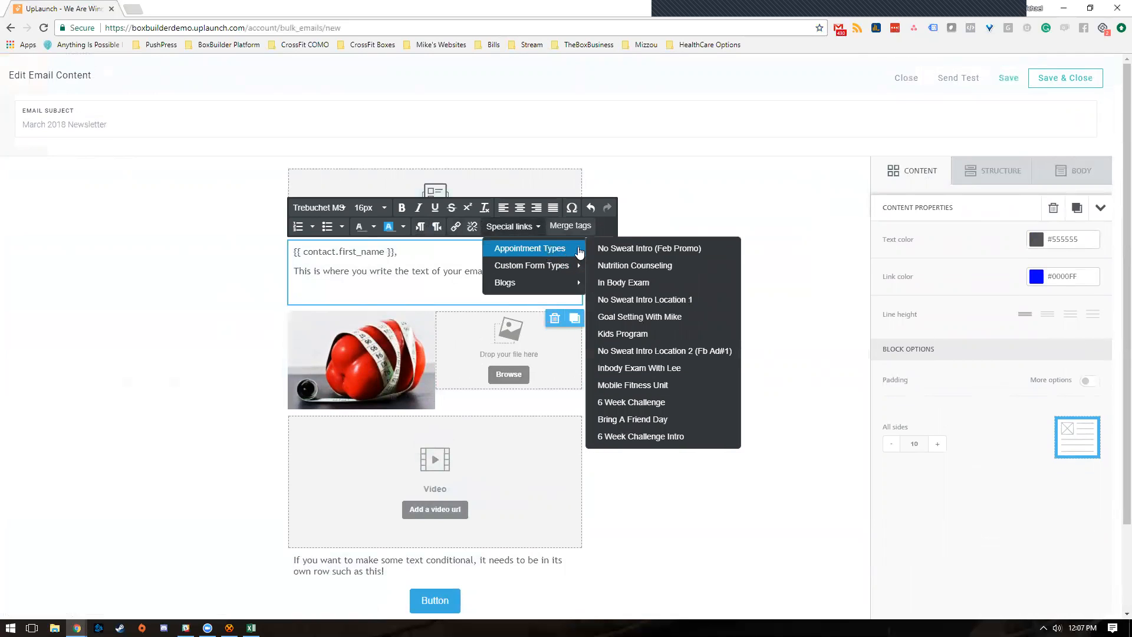
left_click(647, 285)
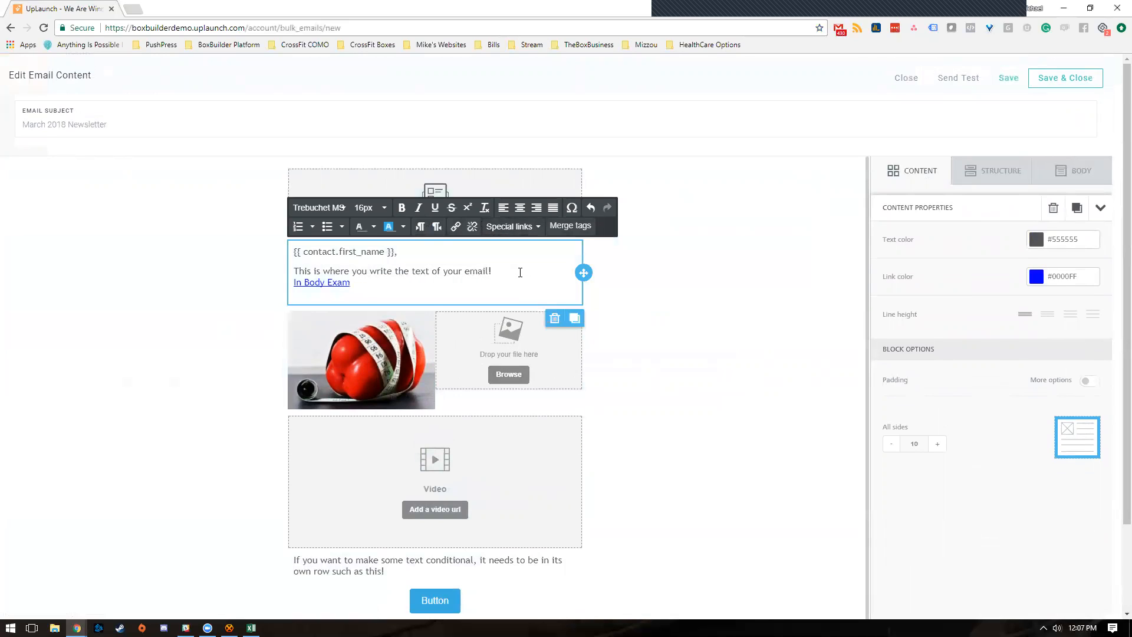
key("Return")
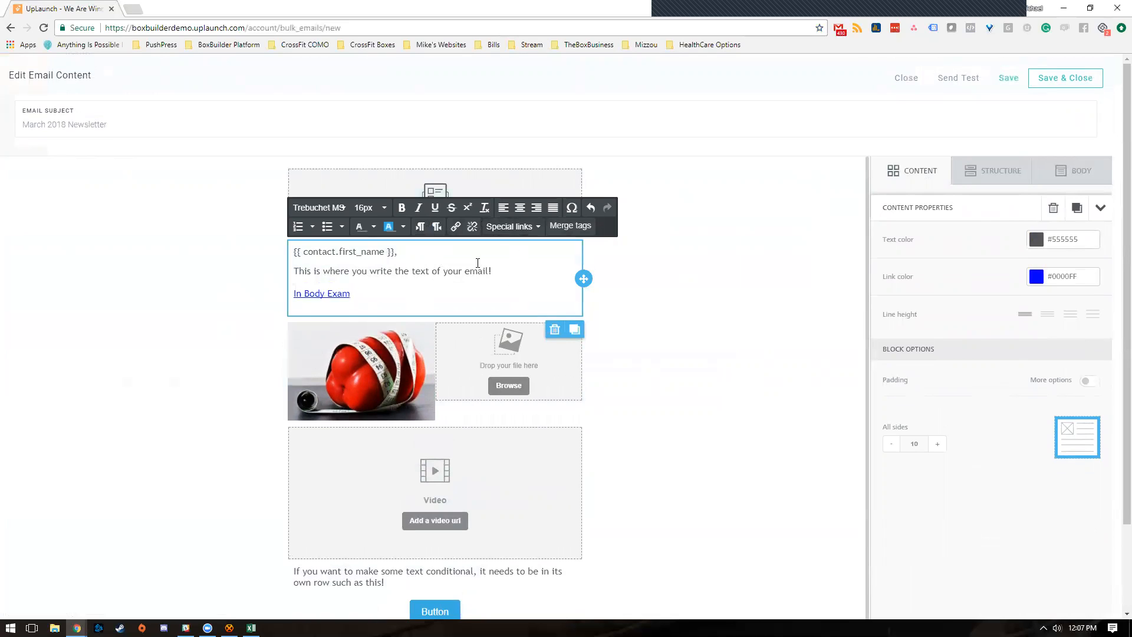
left_click(509, 229)
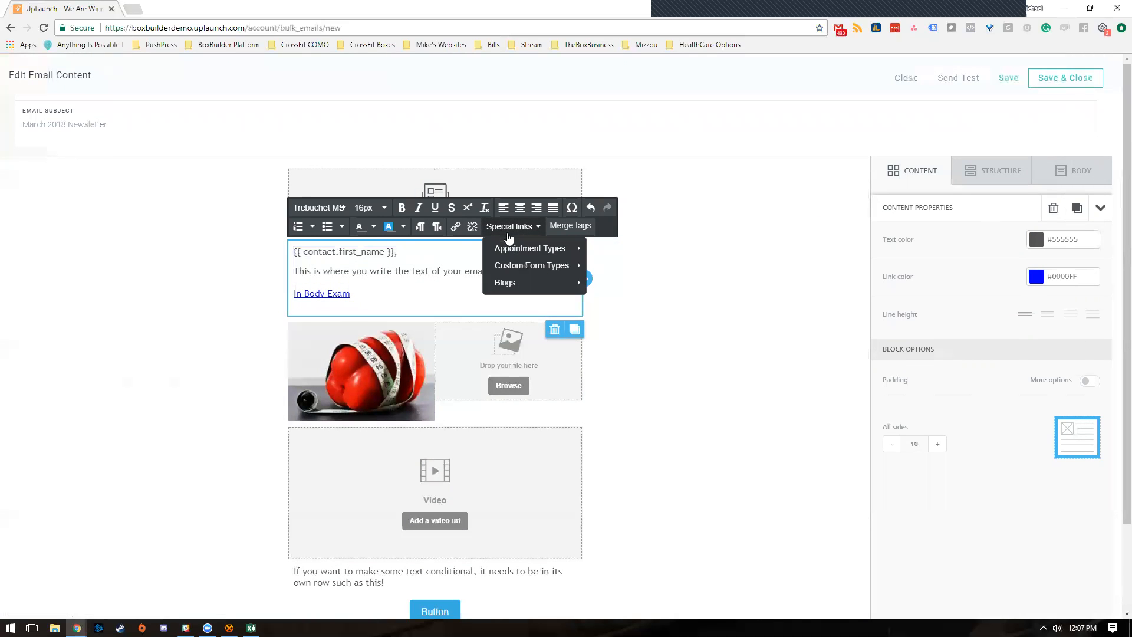
- Insert the 'How To Outrun A Hippo' blog special link on a new line below the In Body Exam link
left_click(366, 277)
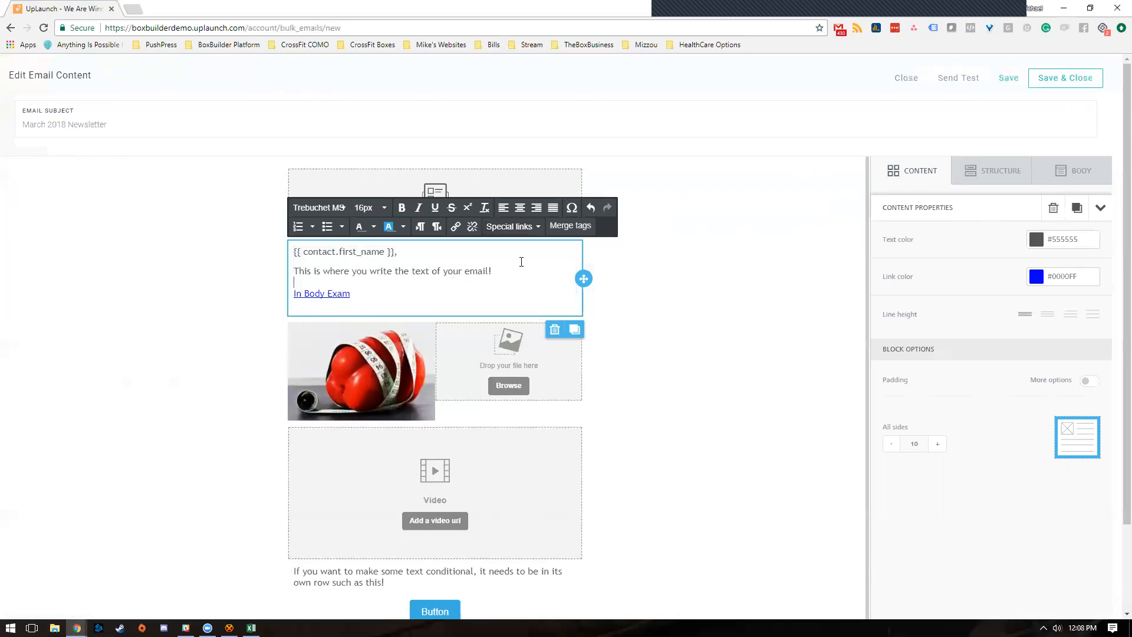
left_click(392, 297)
key("Return")
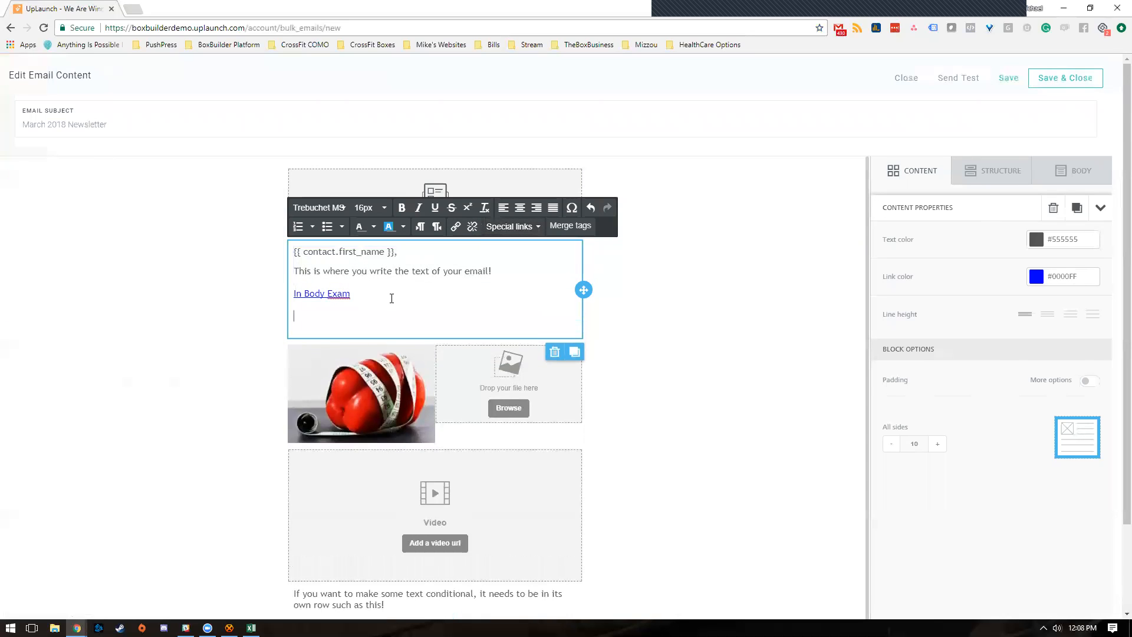
left_click(509, 227)
mouse_move(544, 273)
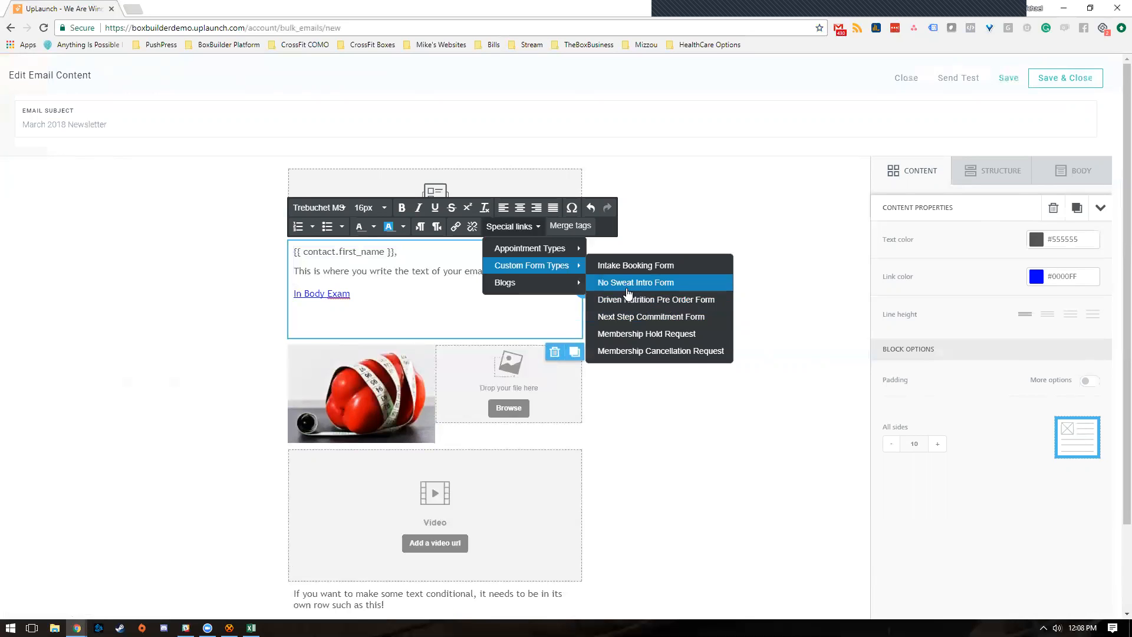
mouse_move(577, 289)
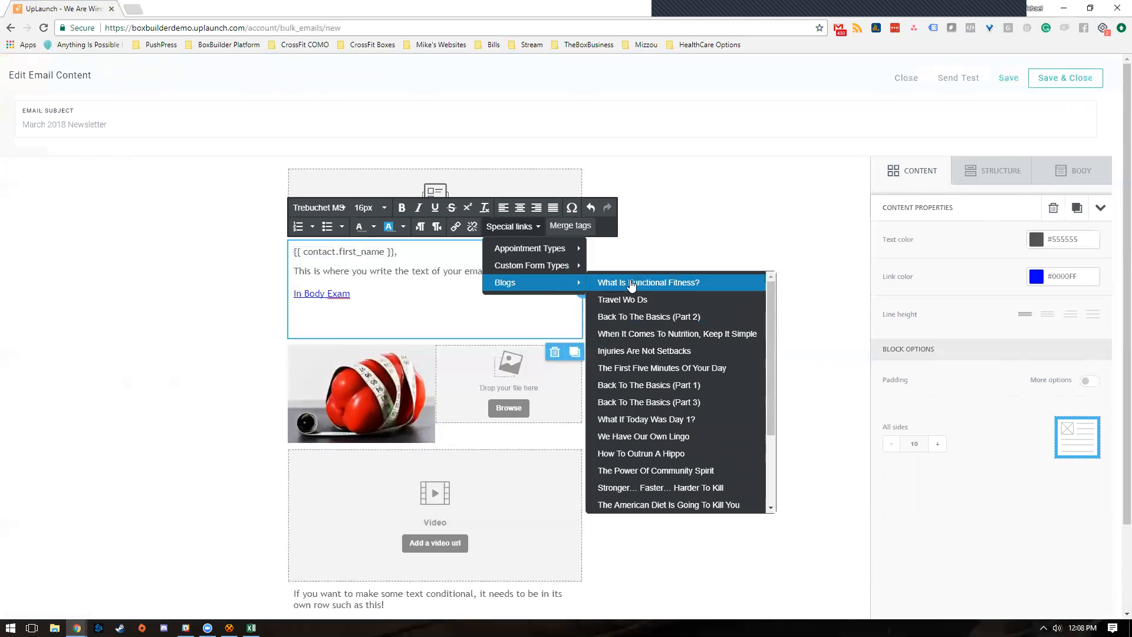
scroll(677, 325, "down", 2)
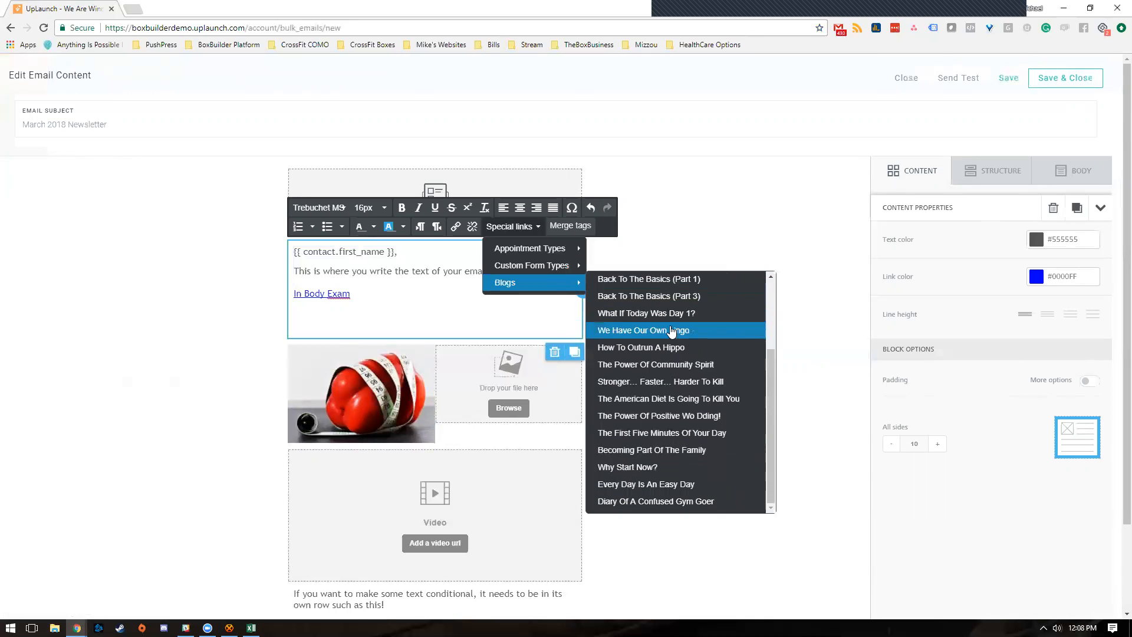
scroll(678, 413, "up", 2)
scroll(678, 419, "down", 3)
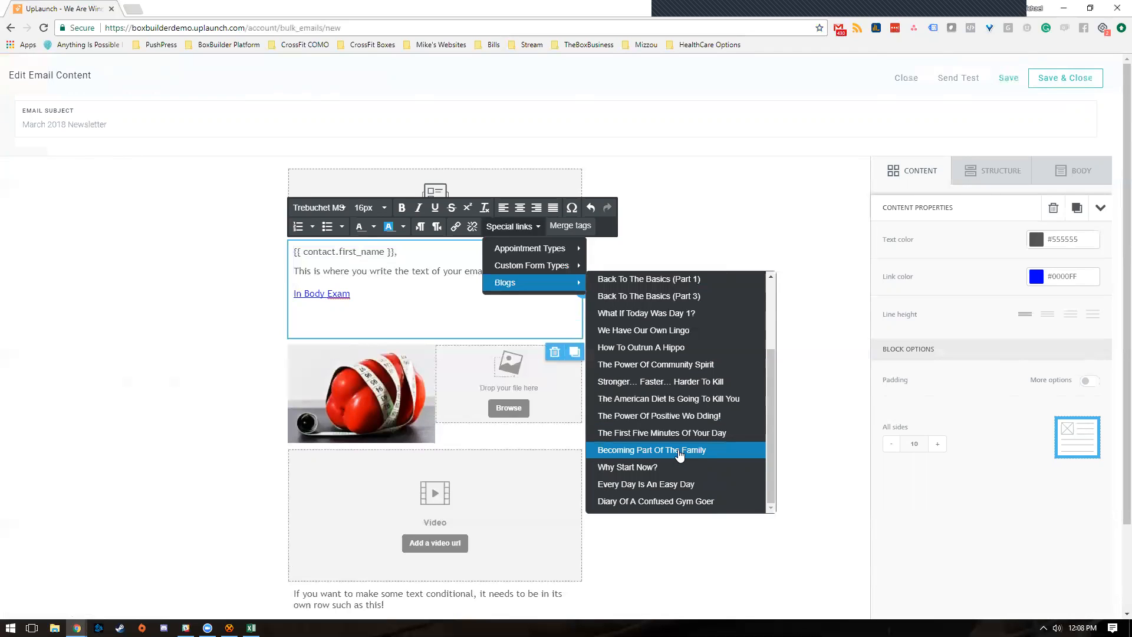
left_click(691, 350)
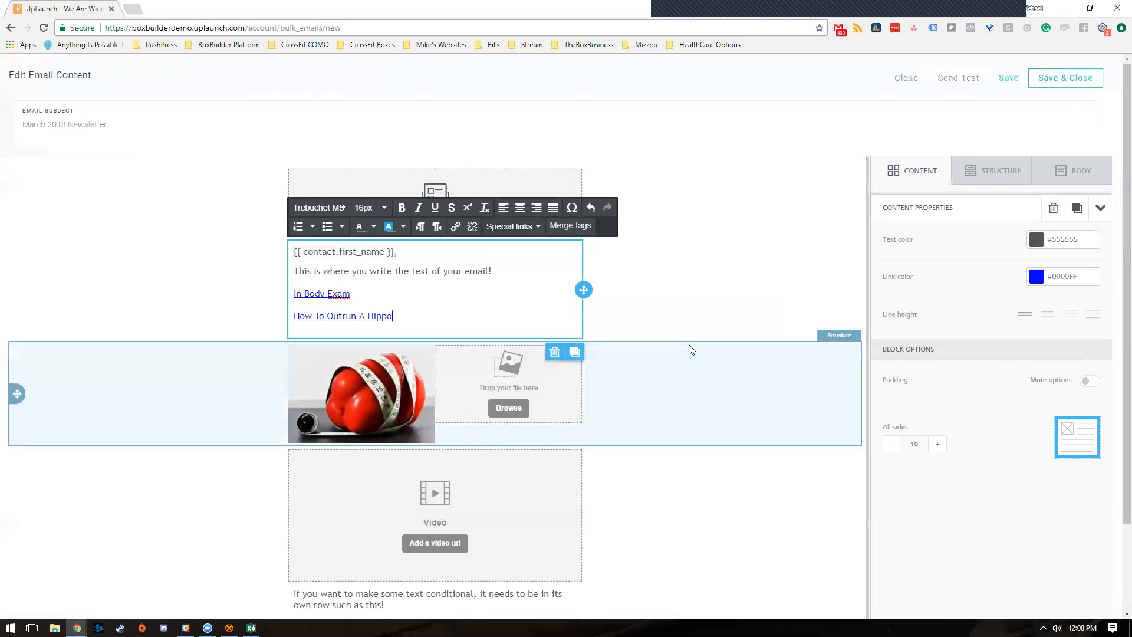
key("Return")
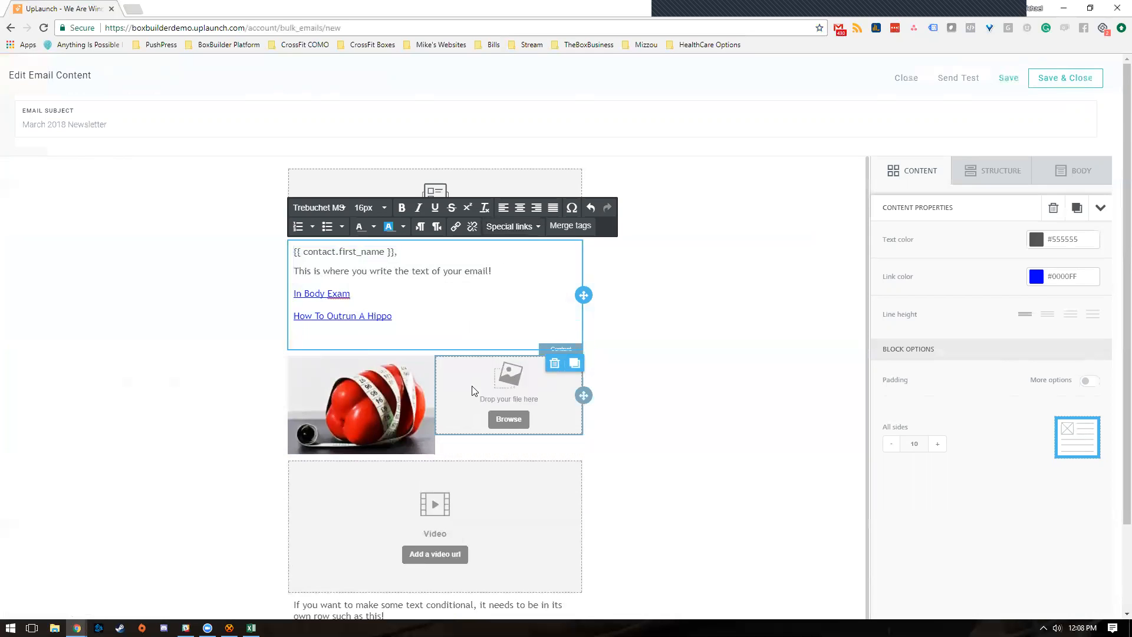
- Add an empty line below the Hippo blog link, close Merge tags without inserting one, and stop editing the text
scroll(476, 352, "down", 4)
scroll(481, 389, "up", 4)
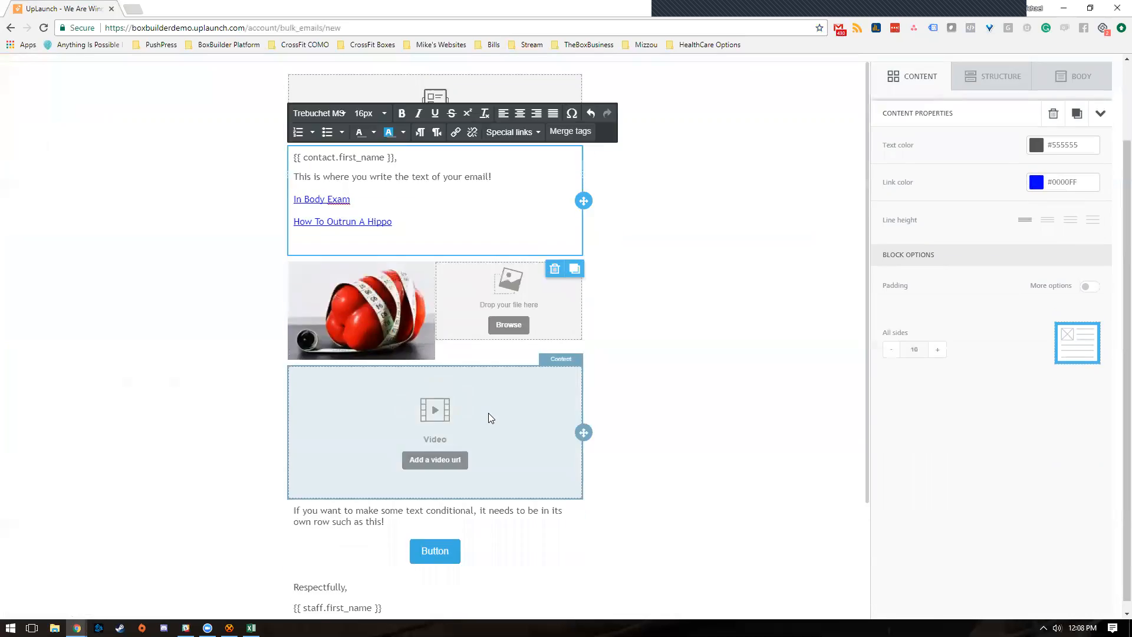
key("Return")
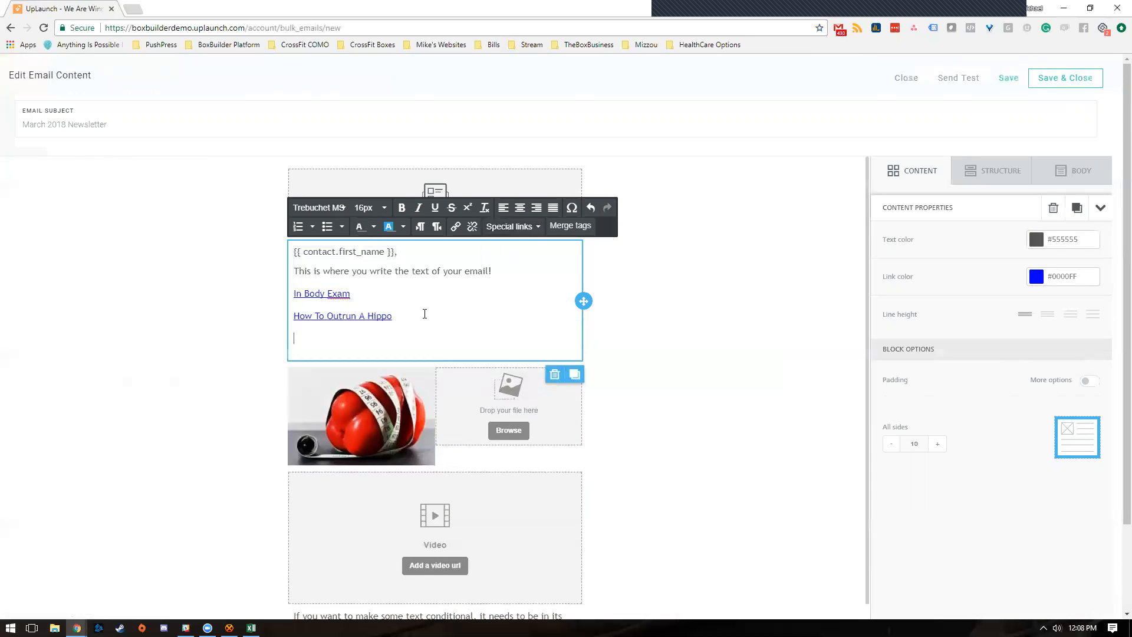
left_click(571, 226)
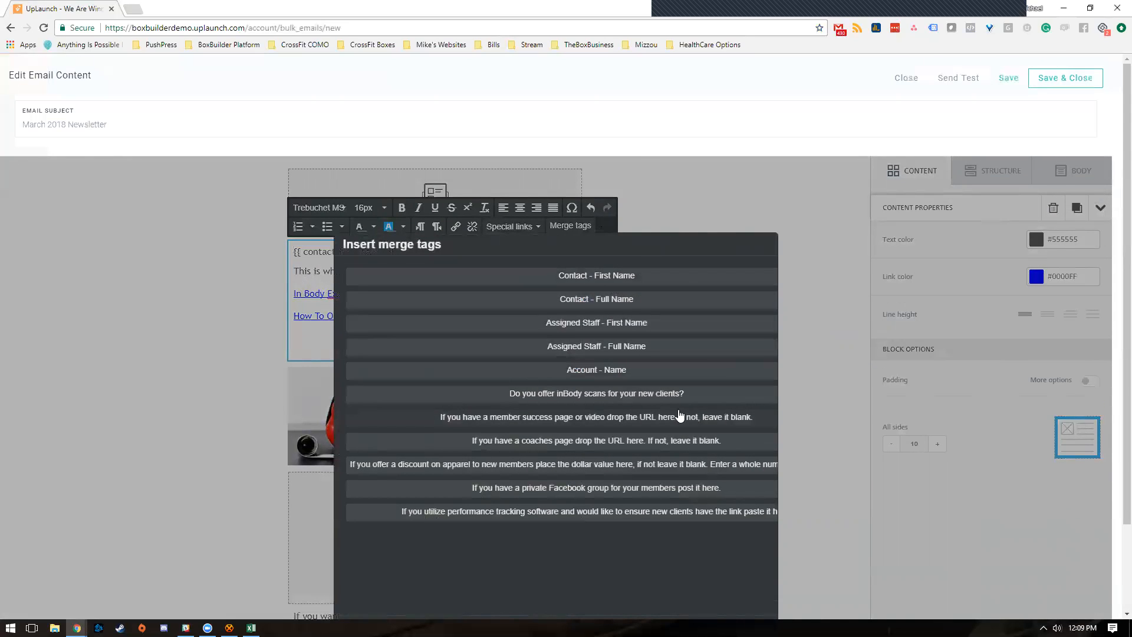
scroll(549, 413, "down", 2)
left_click(758, 530)
scroll(373, 230, "up", 1)
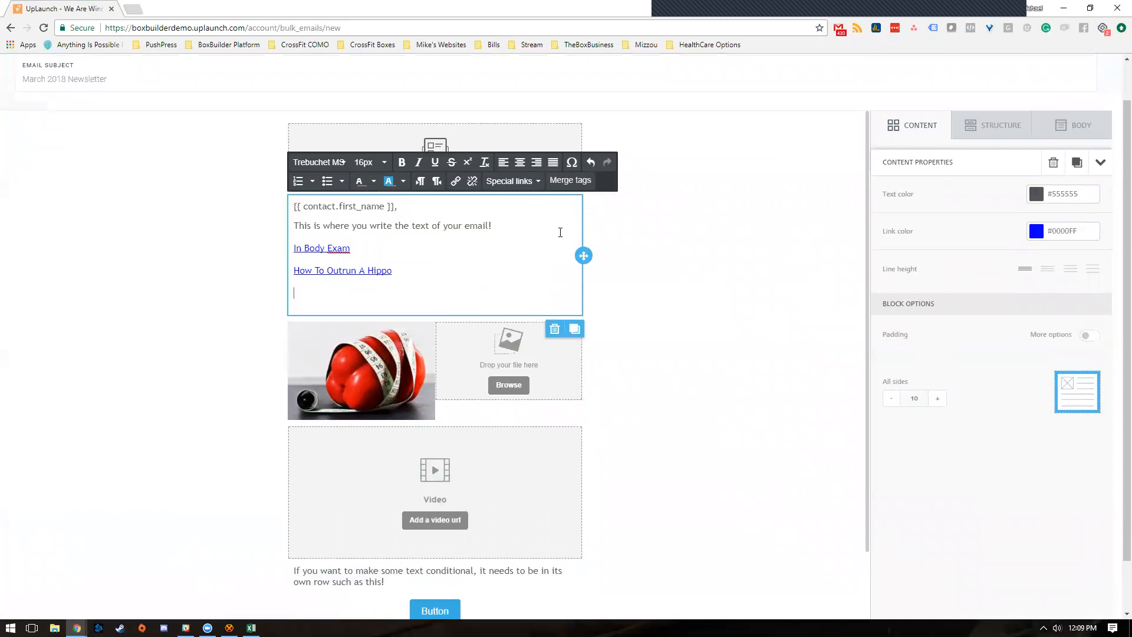
left_click(664, 180)
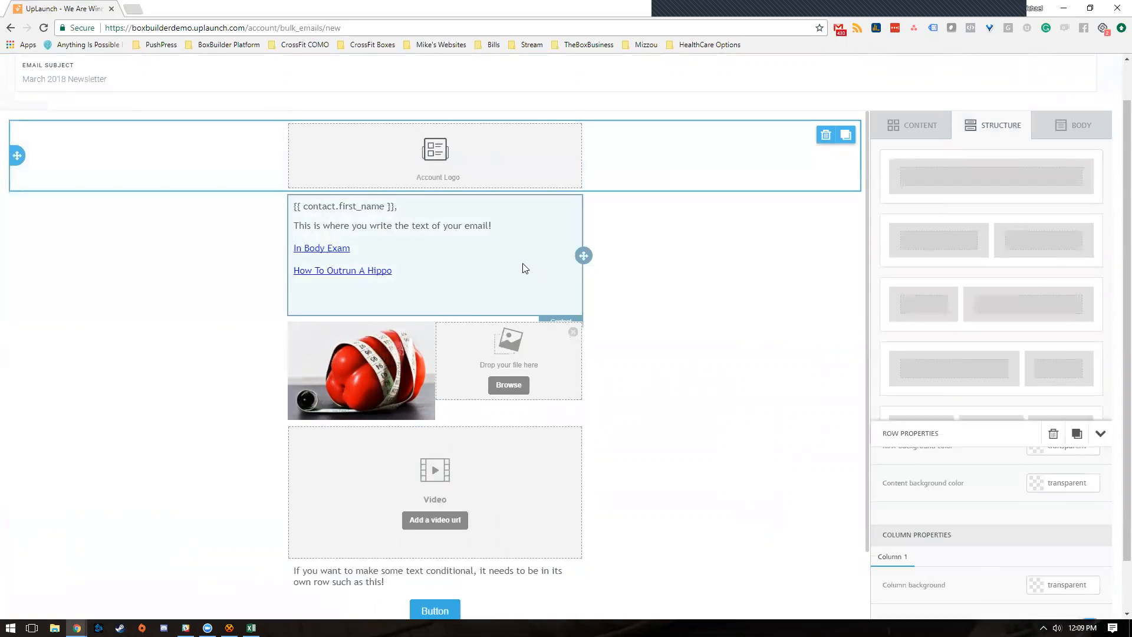
left_click(501, 233)
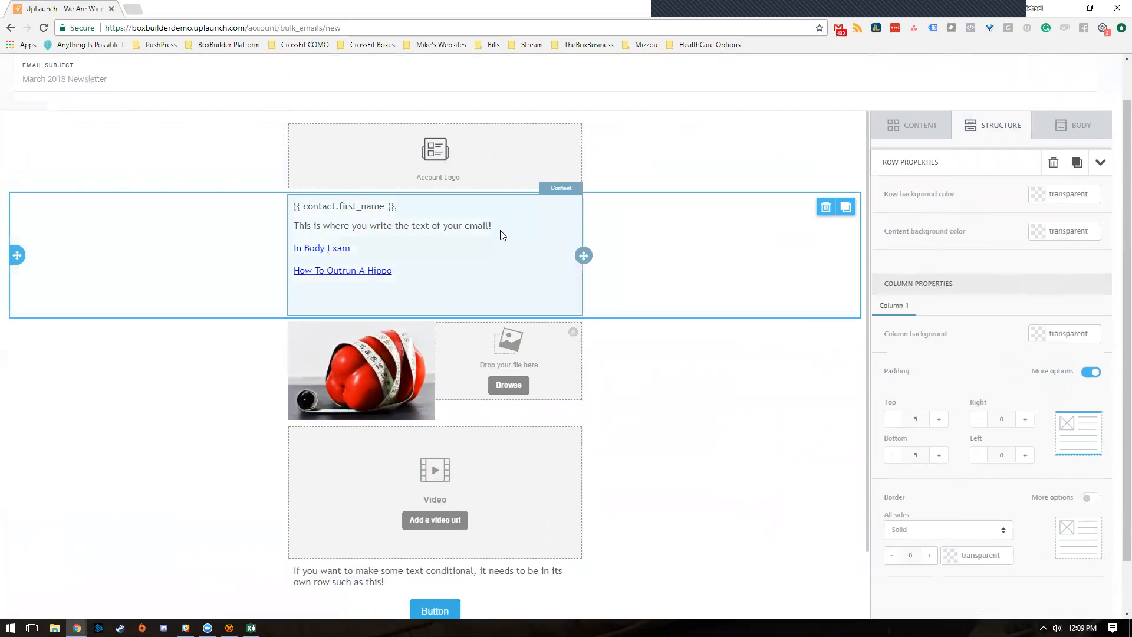
scroll(486, 283, "up", 1)
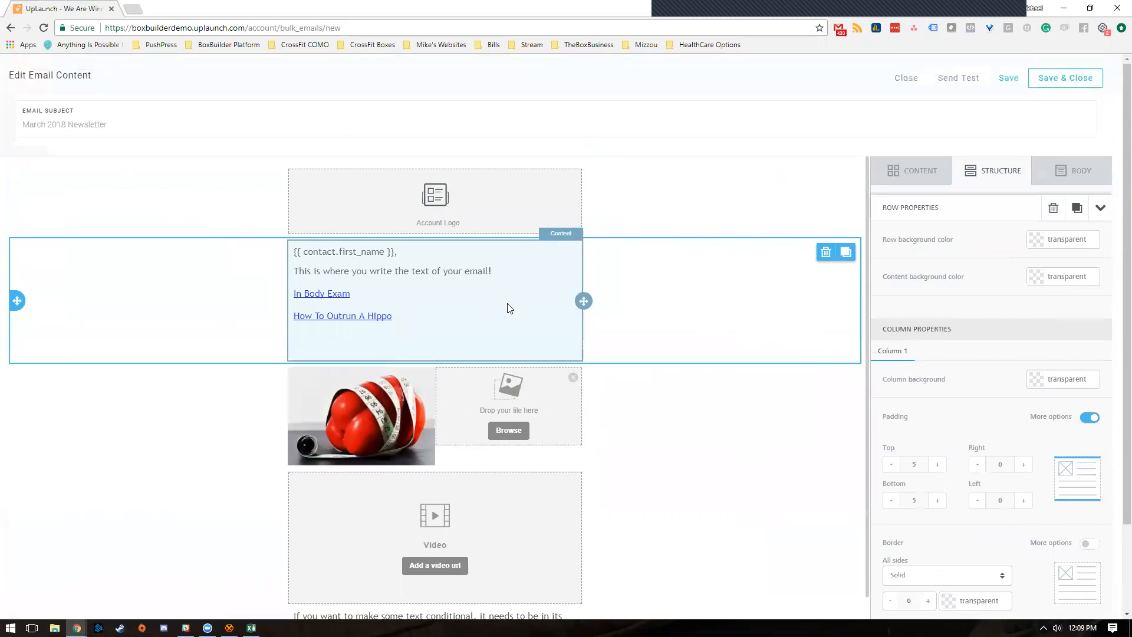
scroll(508, 322, "down", 5)
scroll(489, 319, "up", 4)
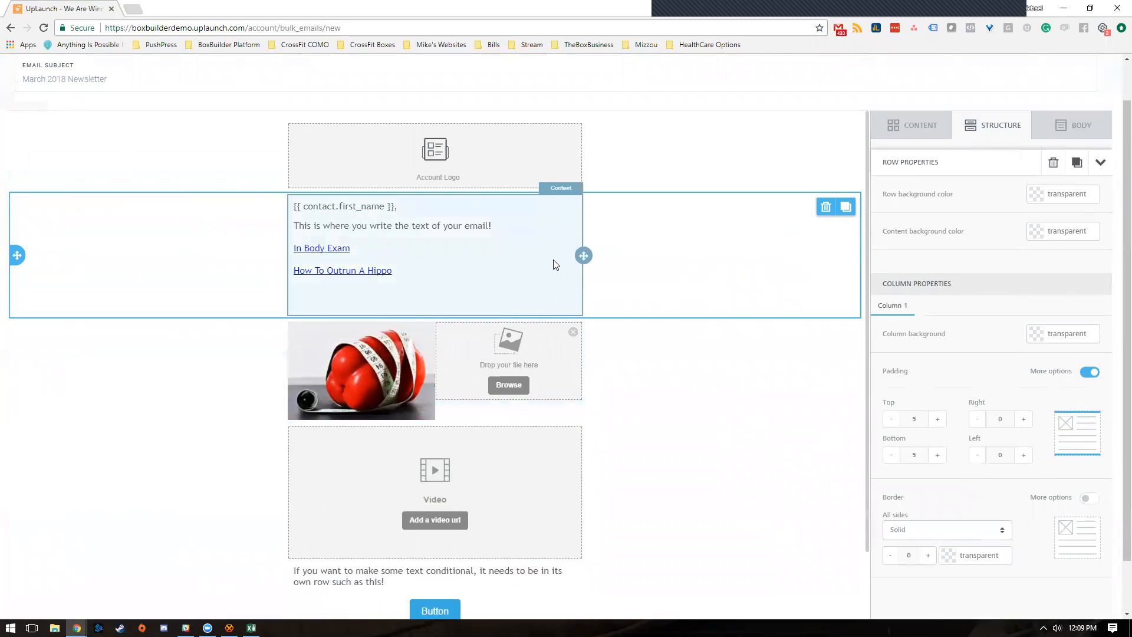
scroll(549, 299, "down", 3)
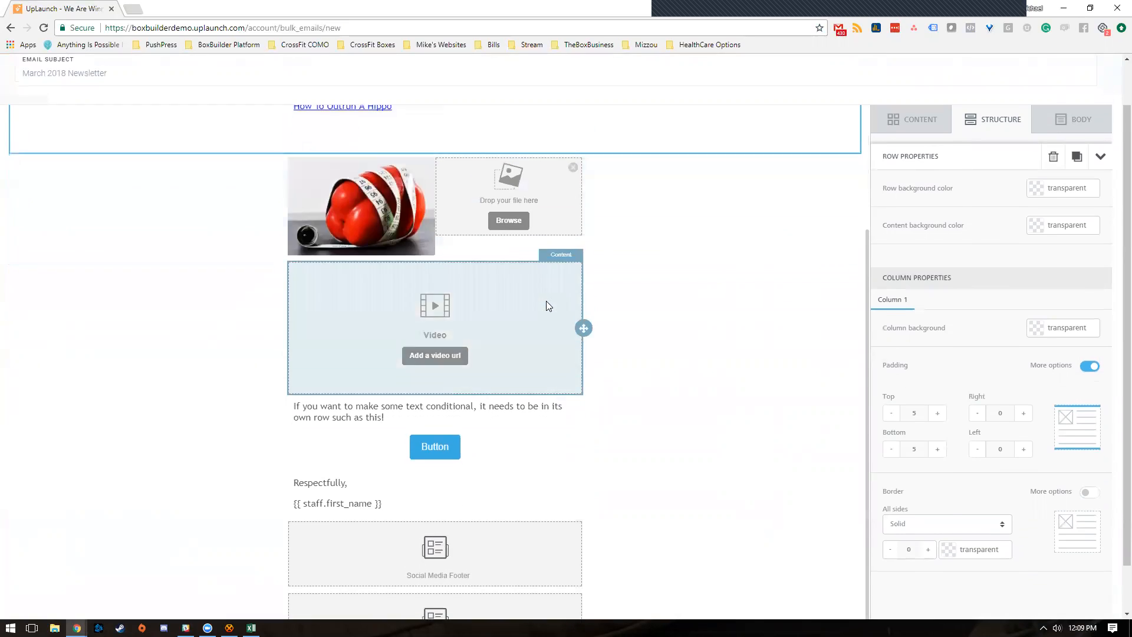
scroll(518, 292, "up", 3)
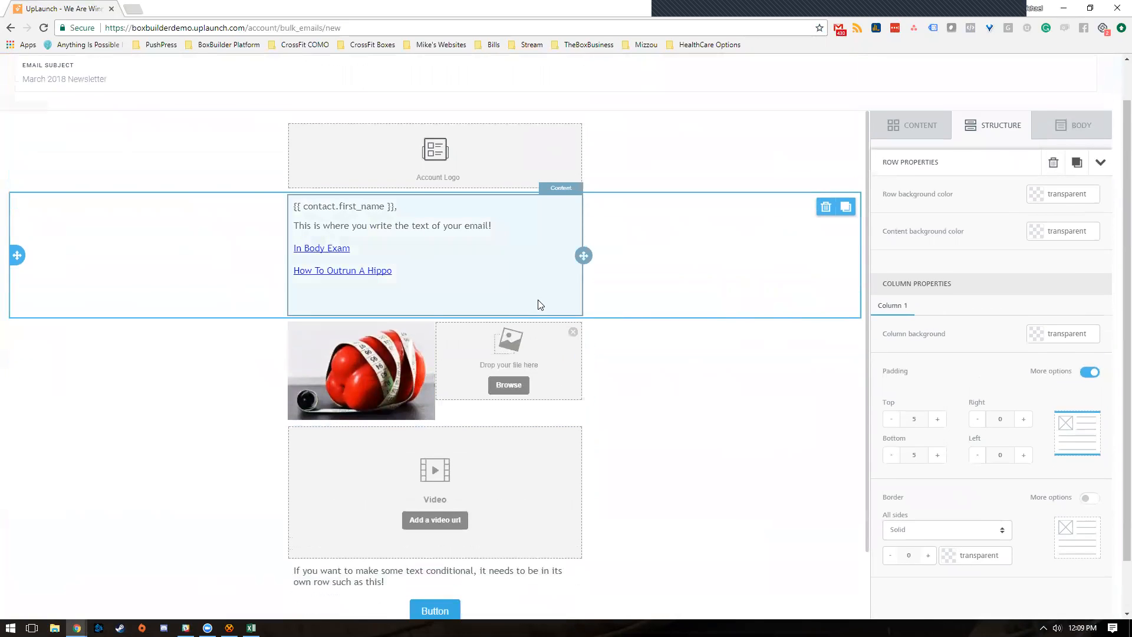
scroll(536, 303, "up", 1)
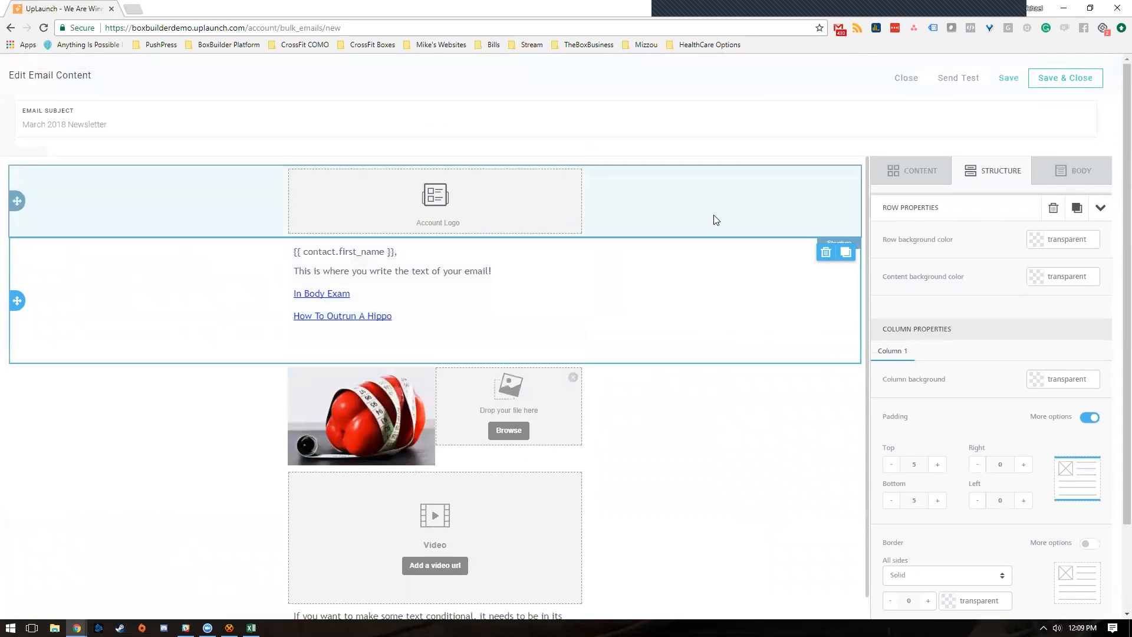
- Send a test copy of the newsletter to the Mailinator test e-mail address
left_click(968, 83)
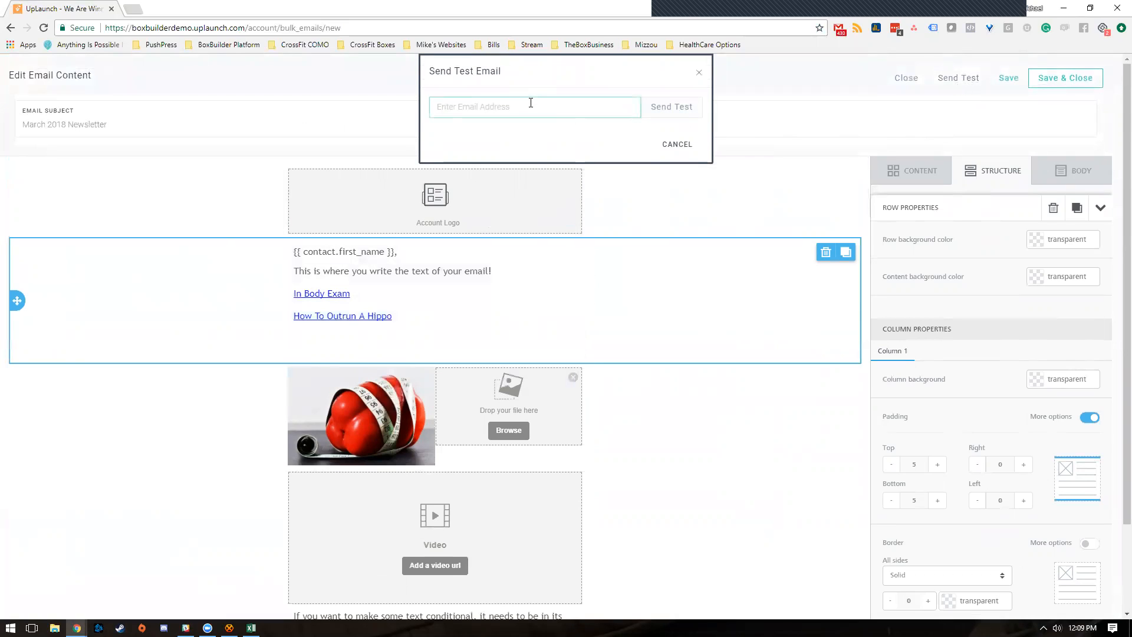
left_click(684, 113)
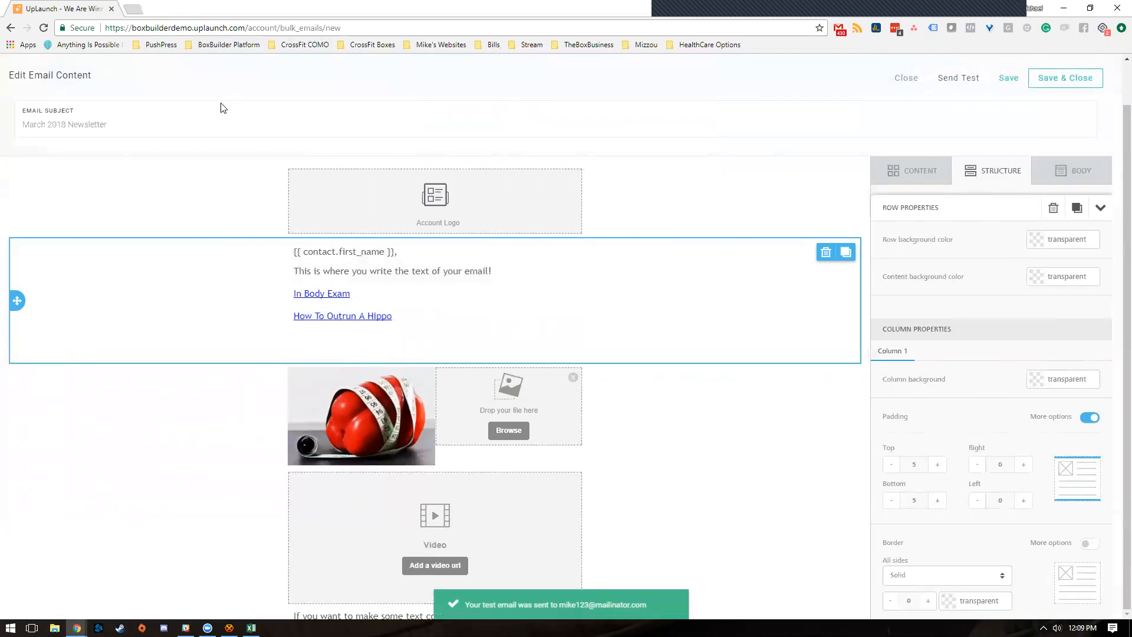
- Open Mailinator in a new tab and look up the test inbox
left_click(132, 10)
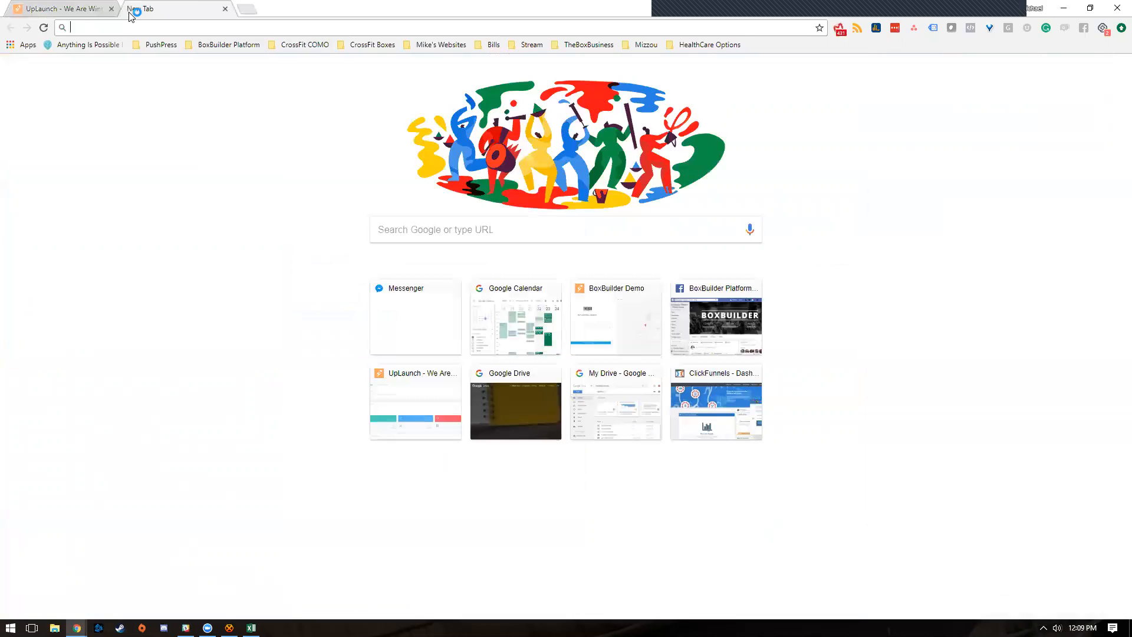
type("mailinator.com")
key("Return")
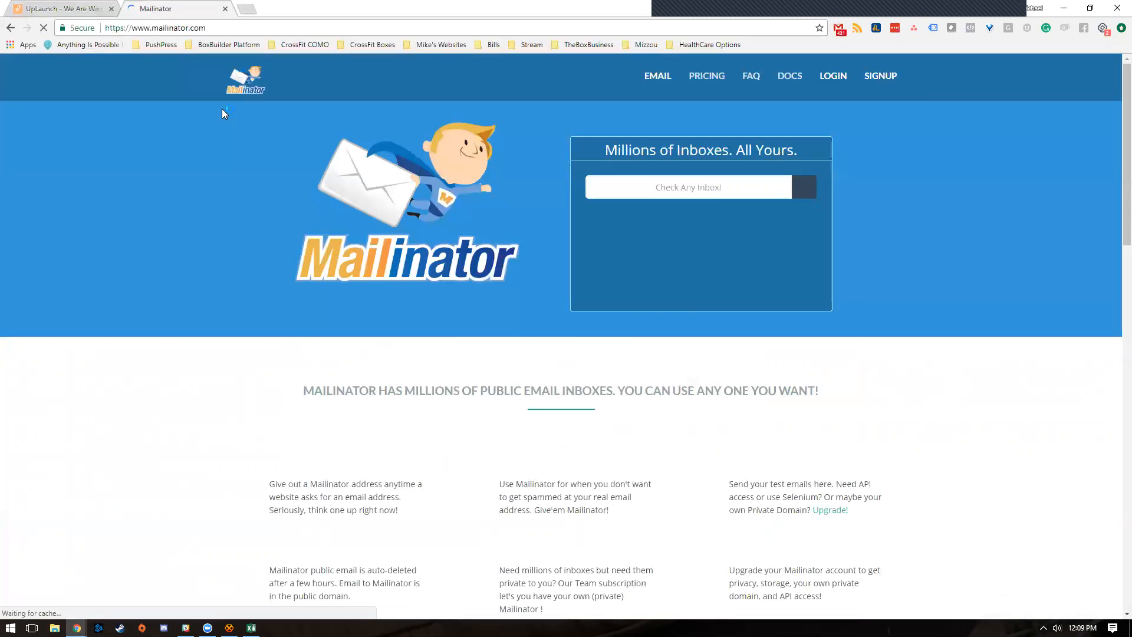
left_click(670, 184)
type("mike12")
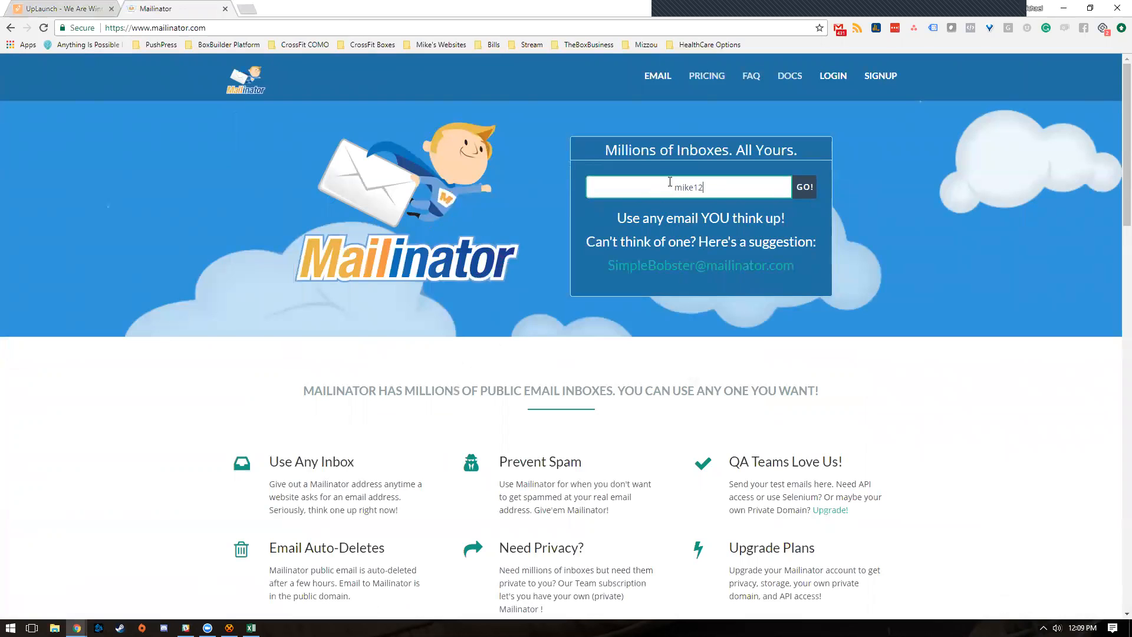
type("3")
key("Return")
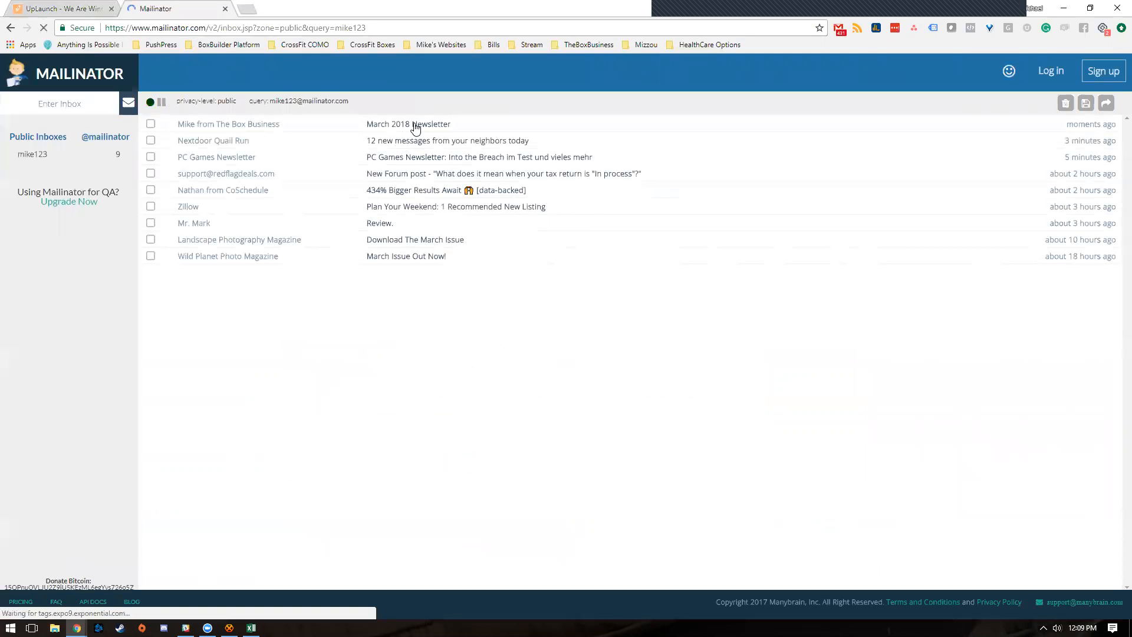
- Review the received March 2018 Newsletter test email, then return to the UpLaunch editor tab
left_click(416, 125)
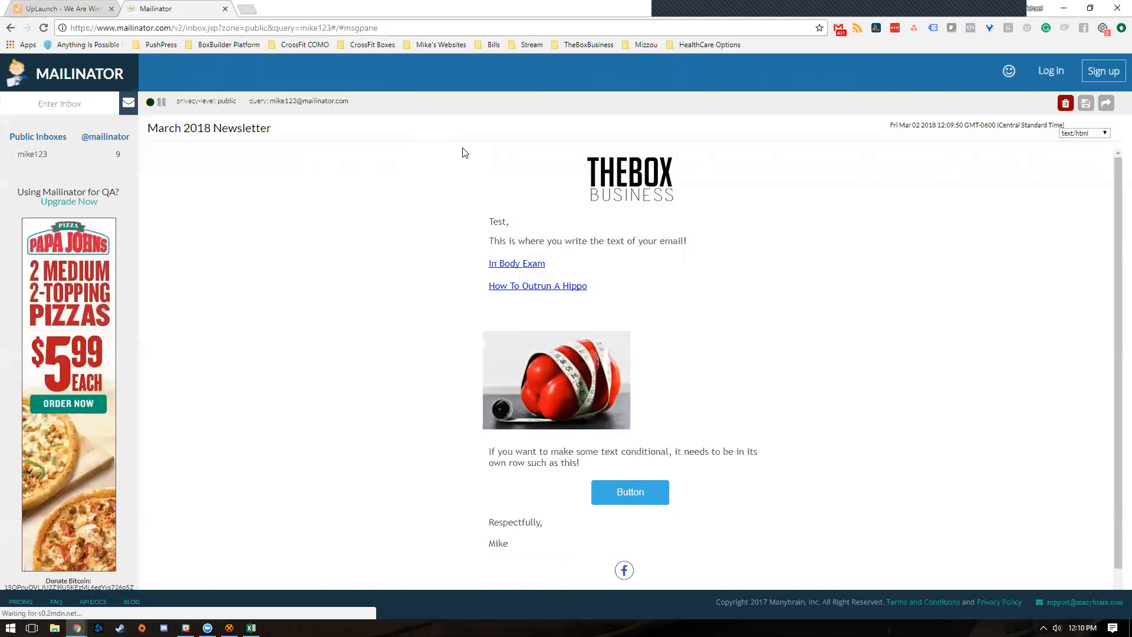
scroll(674, 324, "down", 1)
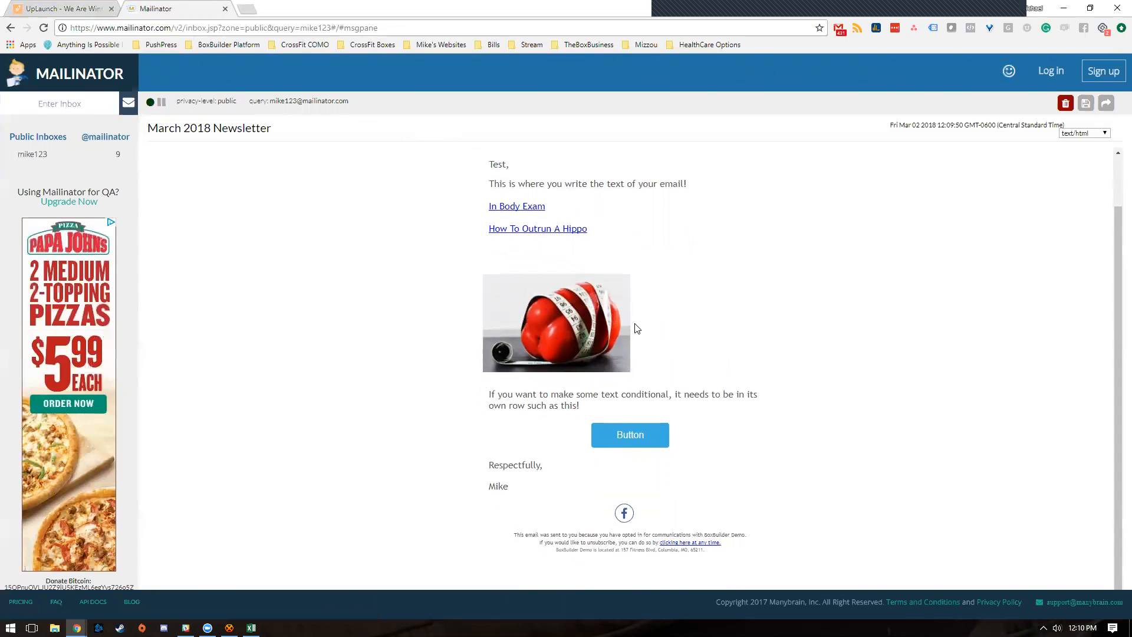
scroll(649, 342, "up", 1)
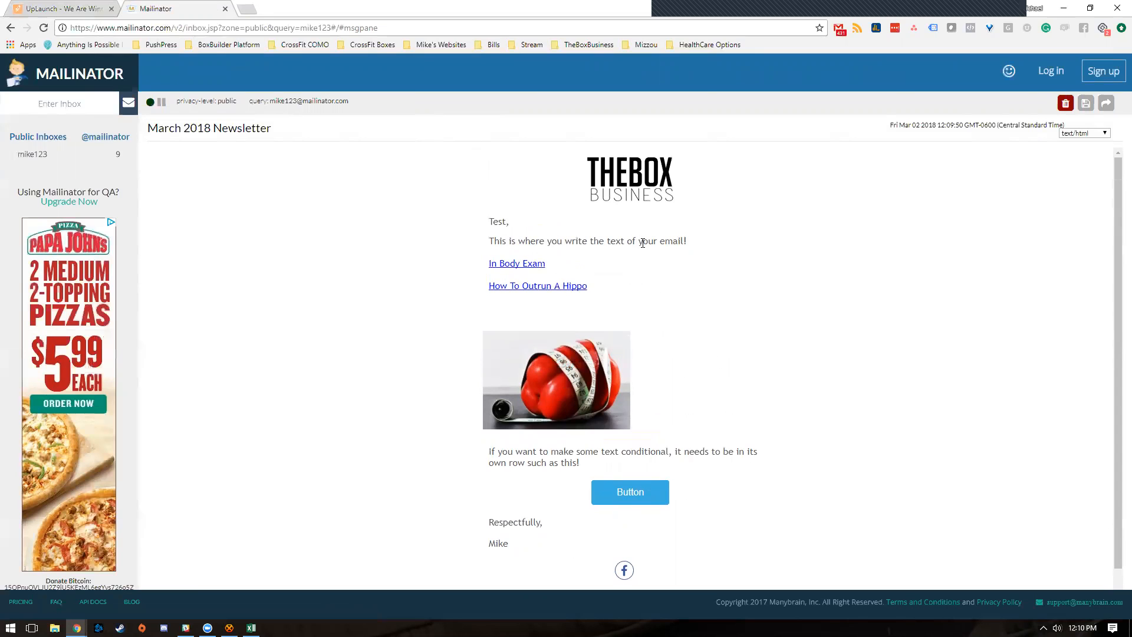
scroll(583, 327, "down", 1)
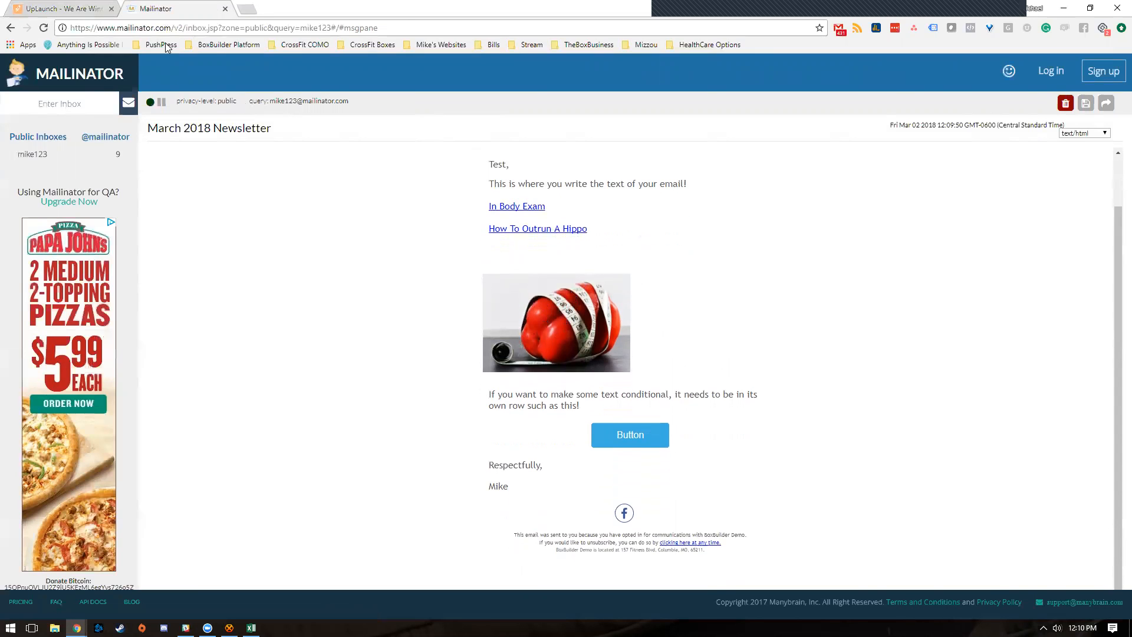
left_click(68, 8)
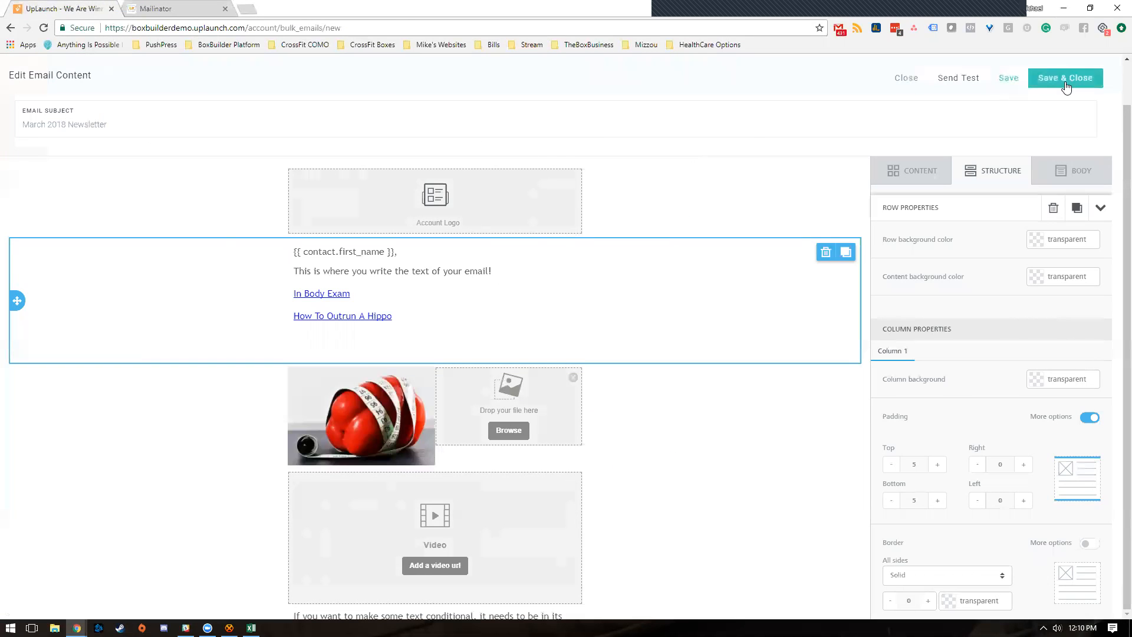
- Save & Close the March 2018 Newsletter email and continue on the Bulk Email page
left_click(1044, 79)
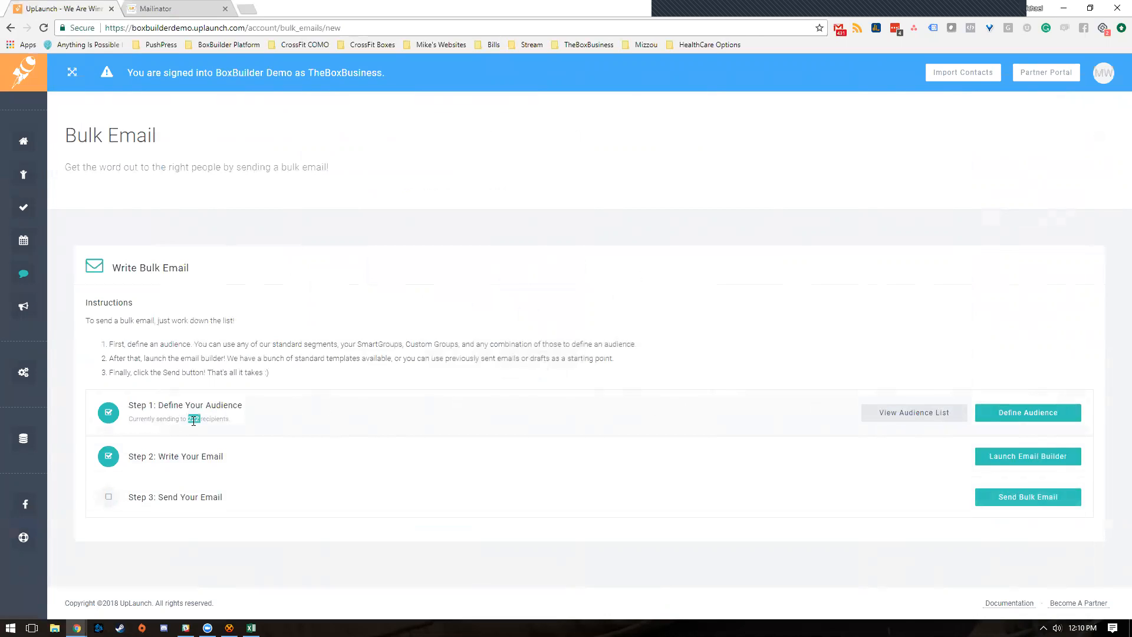
left_click(420, 408)
left_click(1042, 457)
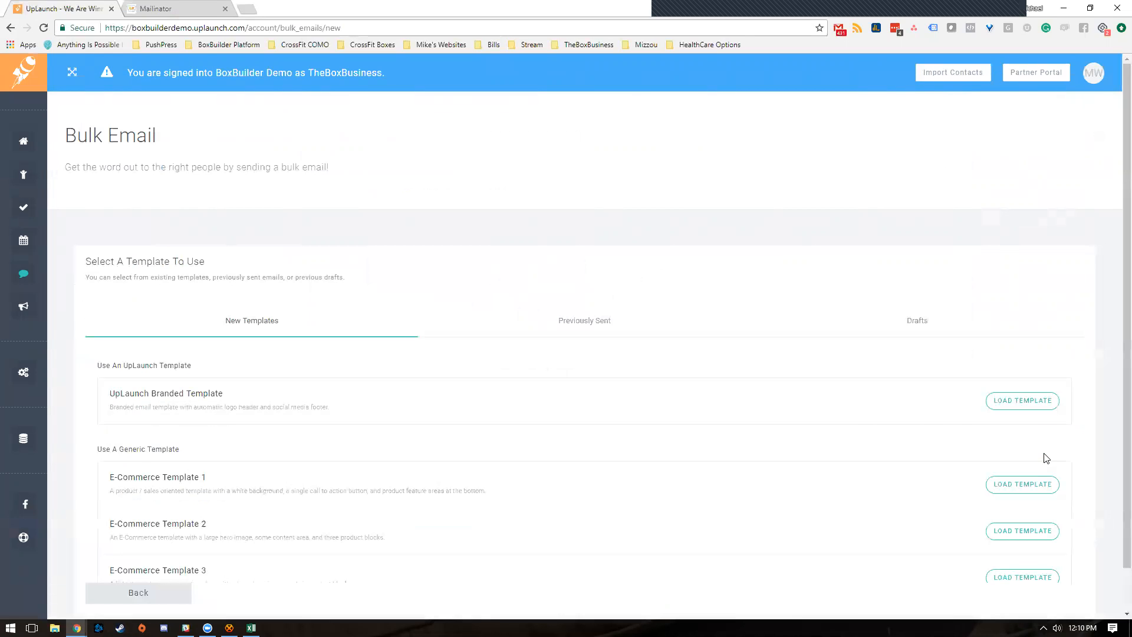
left_click(604, 334)
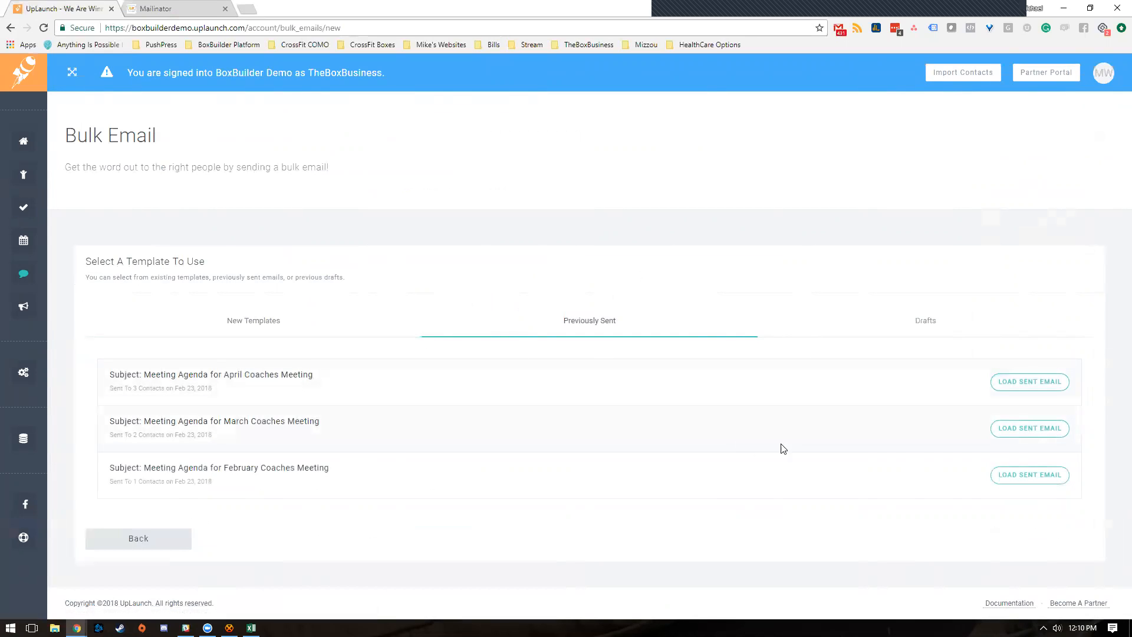
left_click(896, 318)
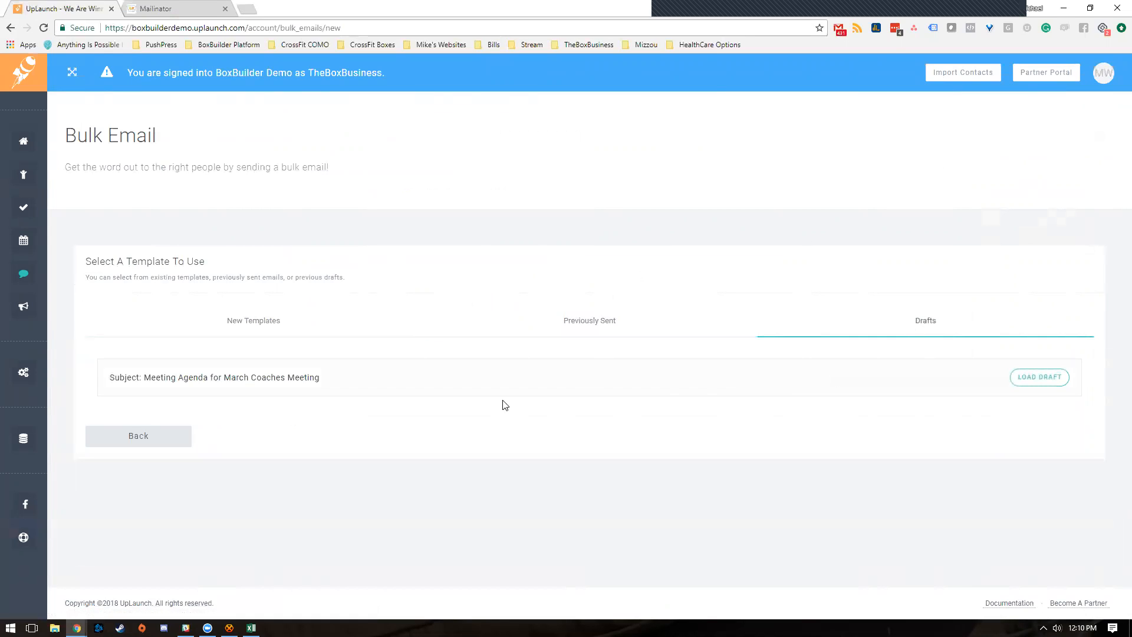
left_click(616, 323)
left_click(334, 334)
left_click(575, 324)
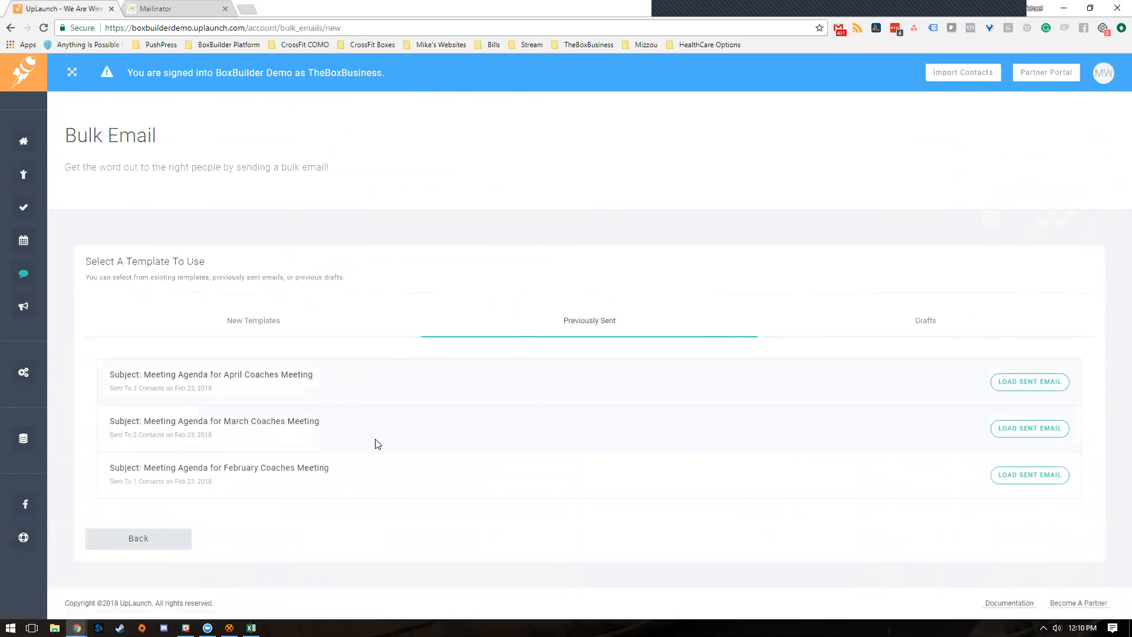
left_click(343, 322)
scroll(389, 422, "down", 2)
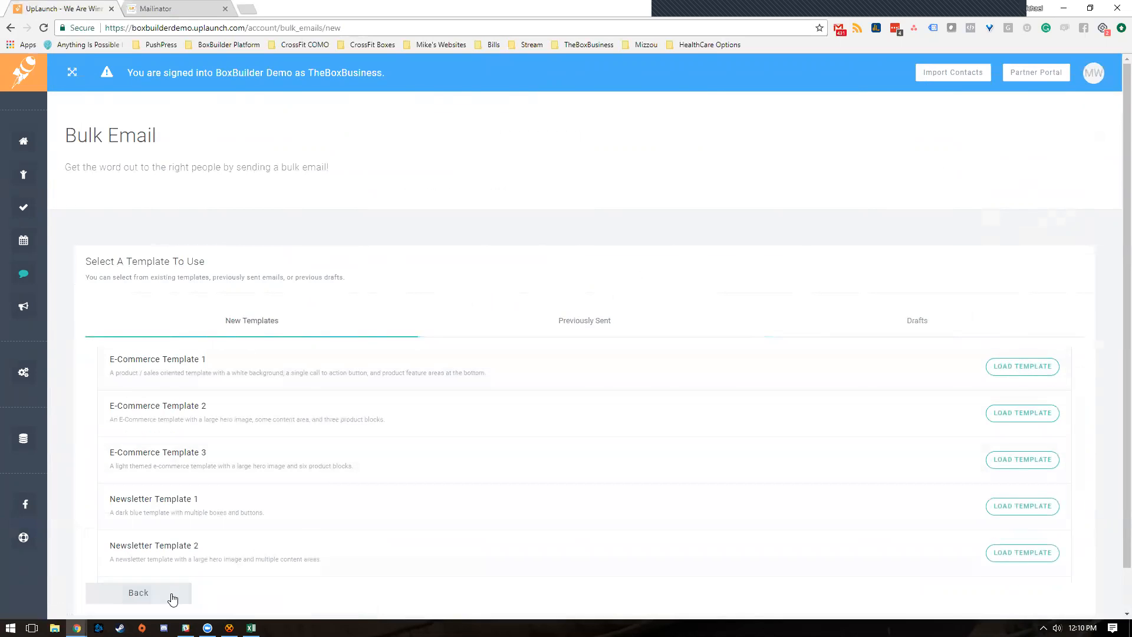
left_click(173, 599)
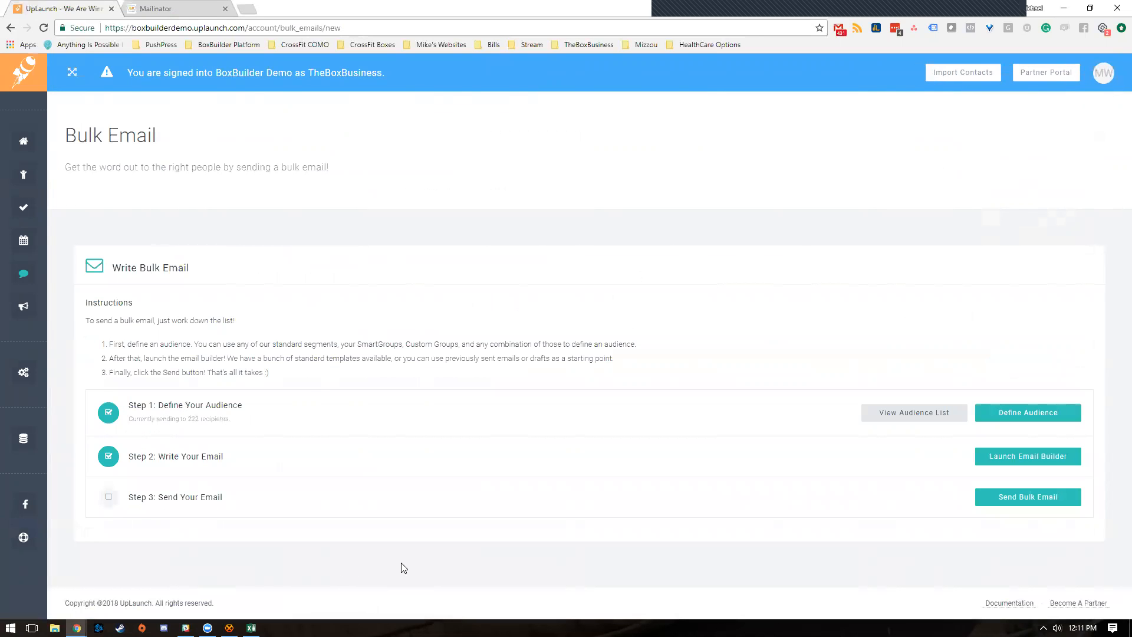